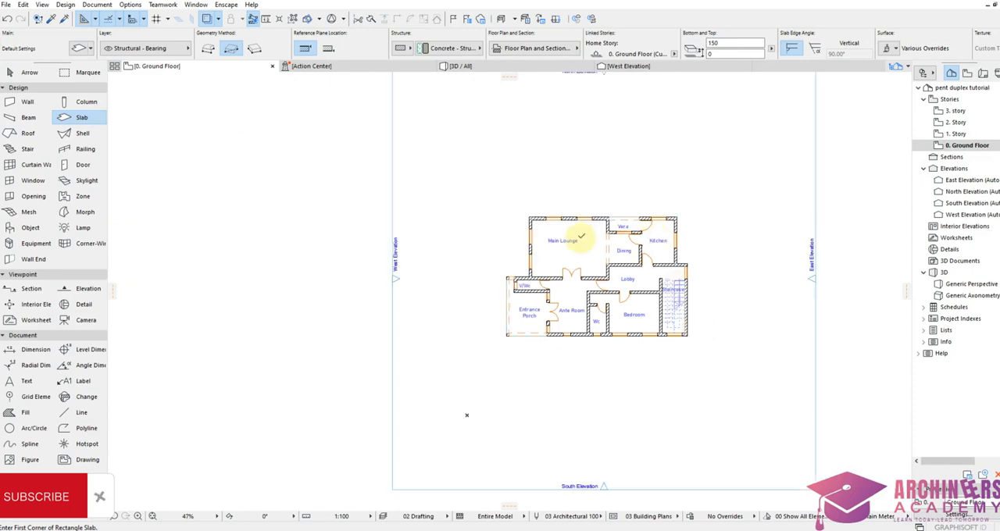
pyautogui.scroll(4, 511, 283)
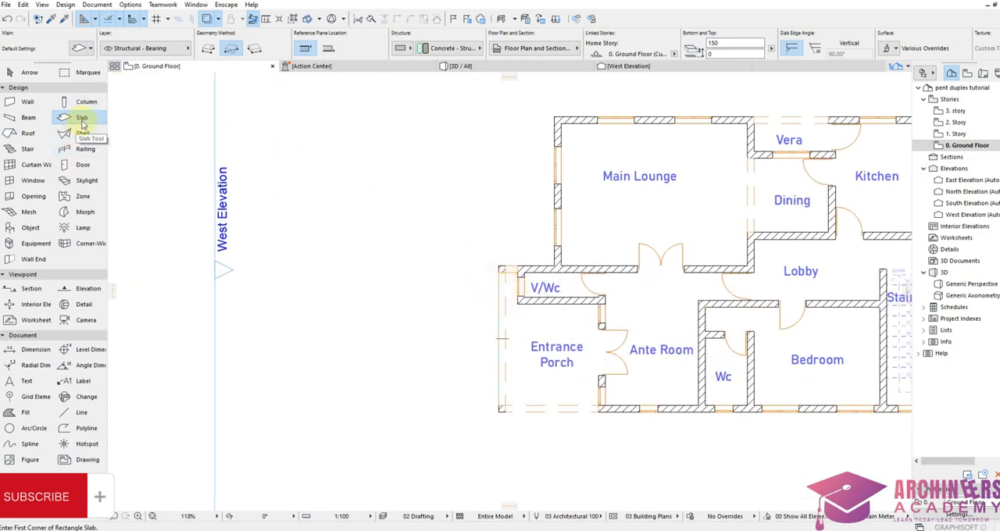
# Step: Draw a 900 x 900 rectangular slab around the corner column of the Entrance Porch on the ground floor plan
pyautogui.scroll(5, 502, 421)
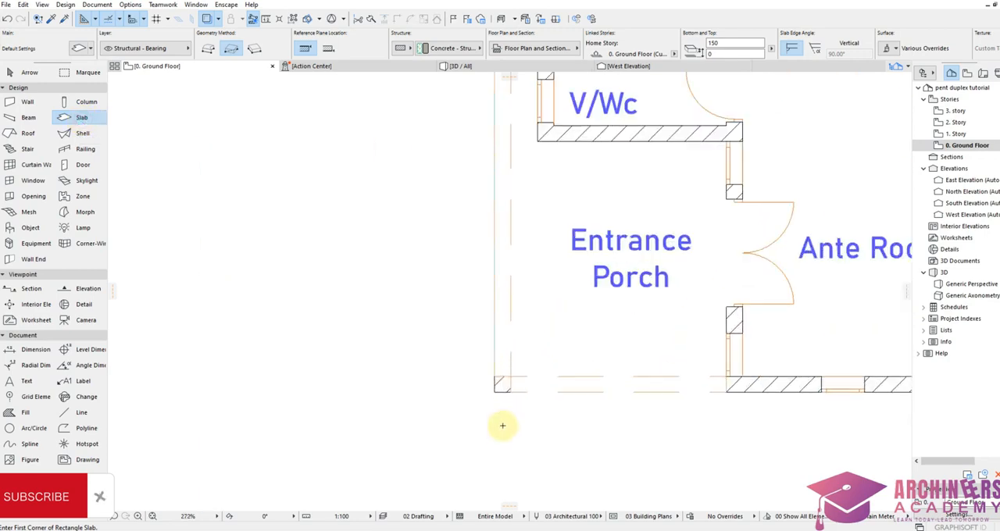
pyautogui.click(469, 356)
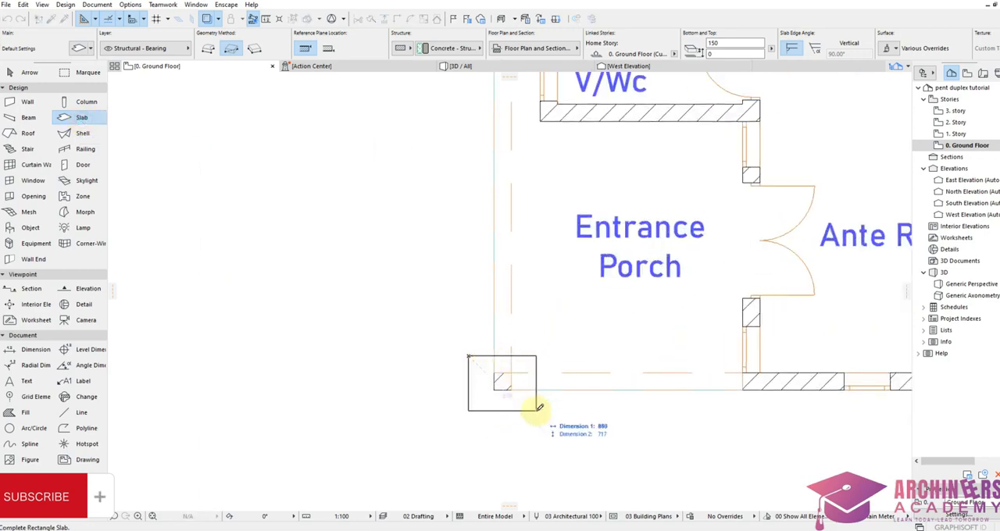
pyautogui.write('900')
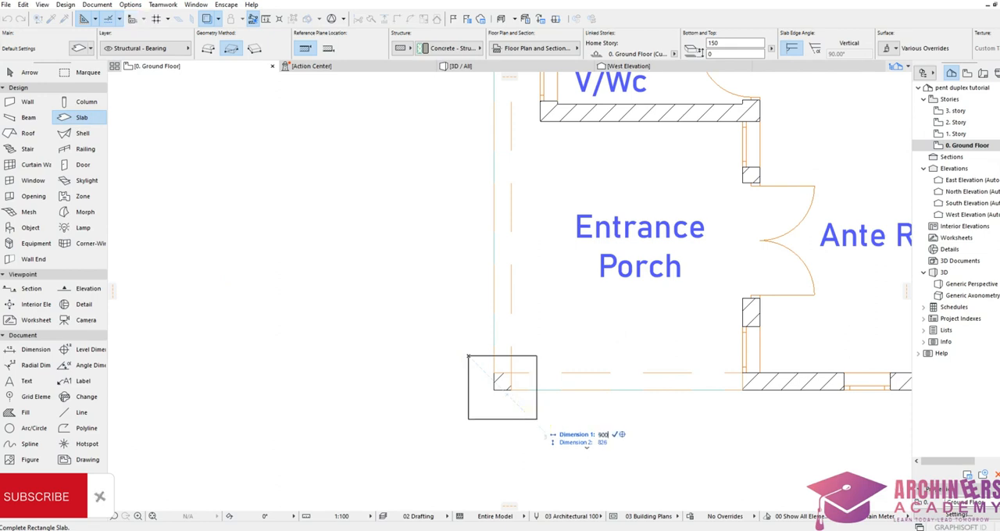
pyautogui.press('Tab')
pyautogui.write('9')
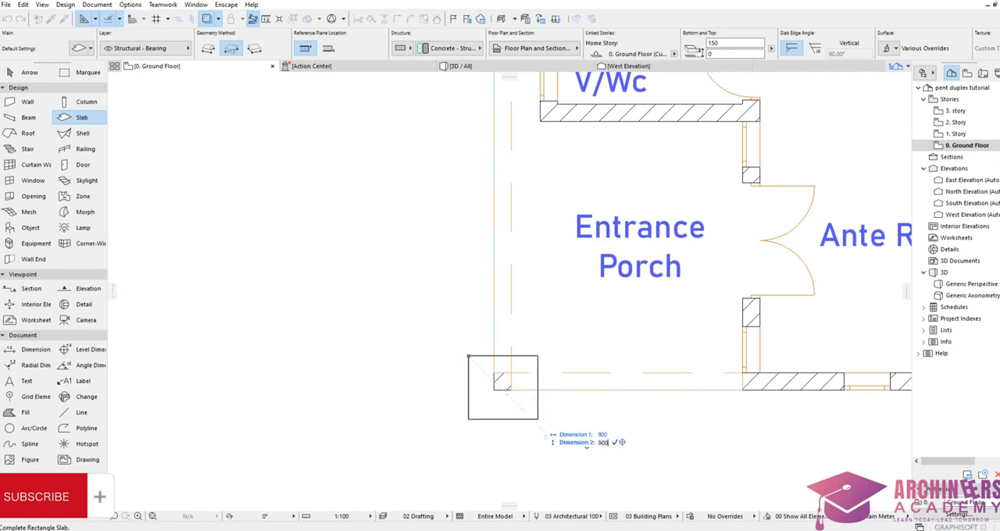
pyautogui.press('Return')
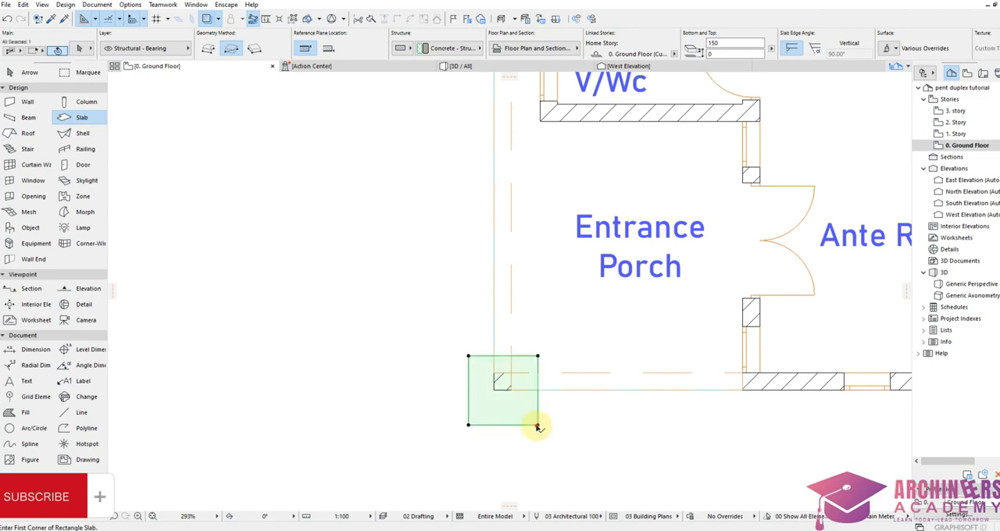
# Step: Move the square slab vertically by about 123 so that it is centred on the porch corner column
pyautogui.hotkey('ctrl', 'd')
pyautogui.click(505, 402)
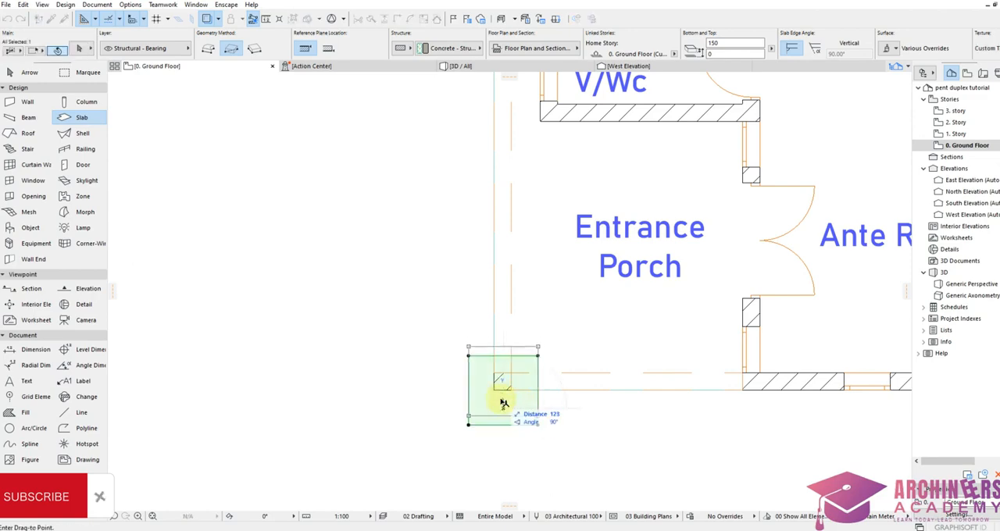
pyautogui.click(504, 392)
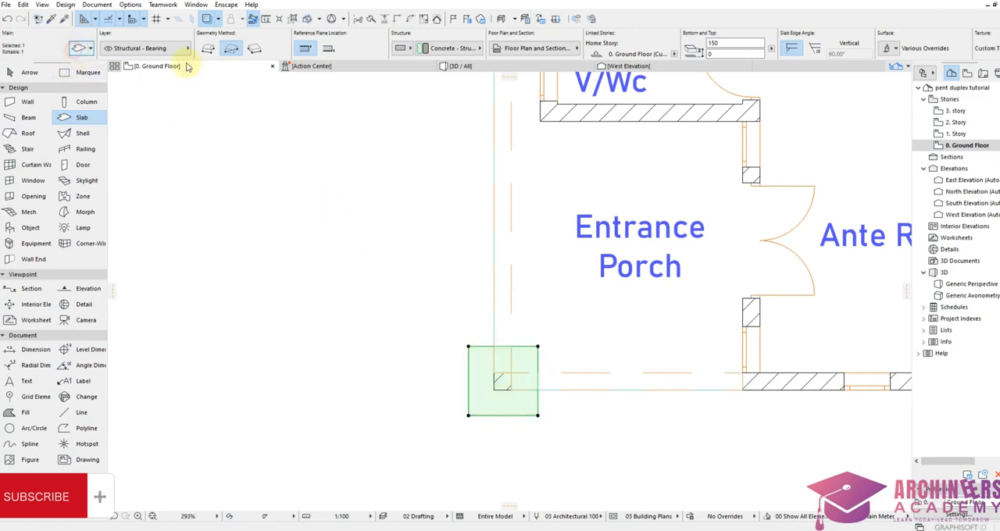
# Step: Set the square slab's thickness to 900 and override all its linked surfaces with Brick - Red
pyautogui.hotkey('ctrl', 't')
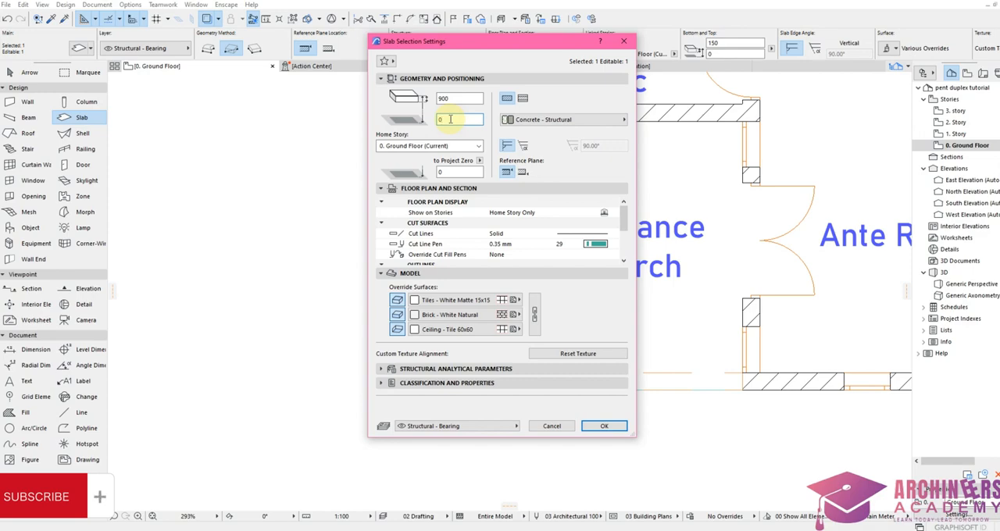
pyautogui.click(492, 302)
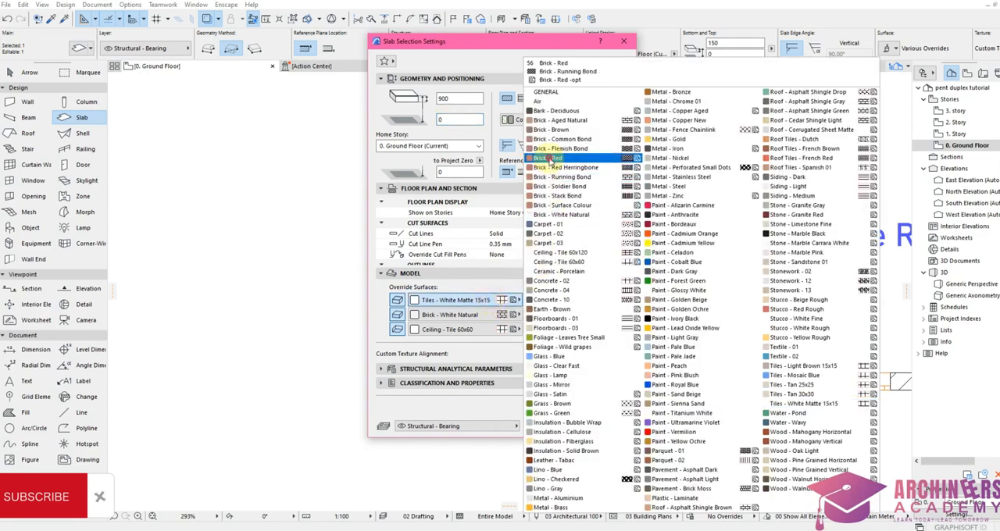
pyautogui.click(551, 158)
pyautogui.click(534, 314)
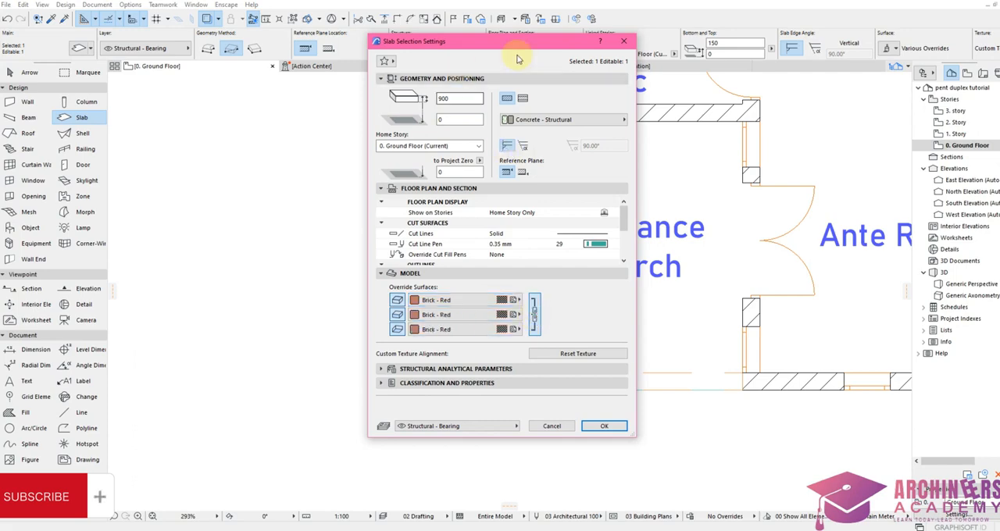
pyautogui.click(591, 428)
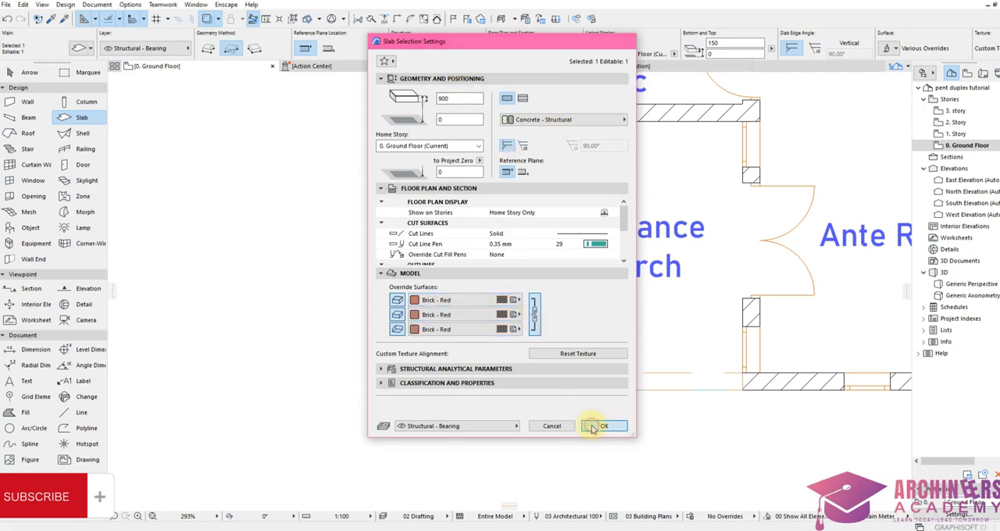
# Step: In the 3D view, raise the brick column base vertically by 300
pyautogui.click(472, 67)
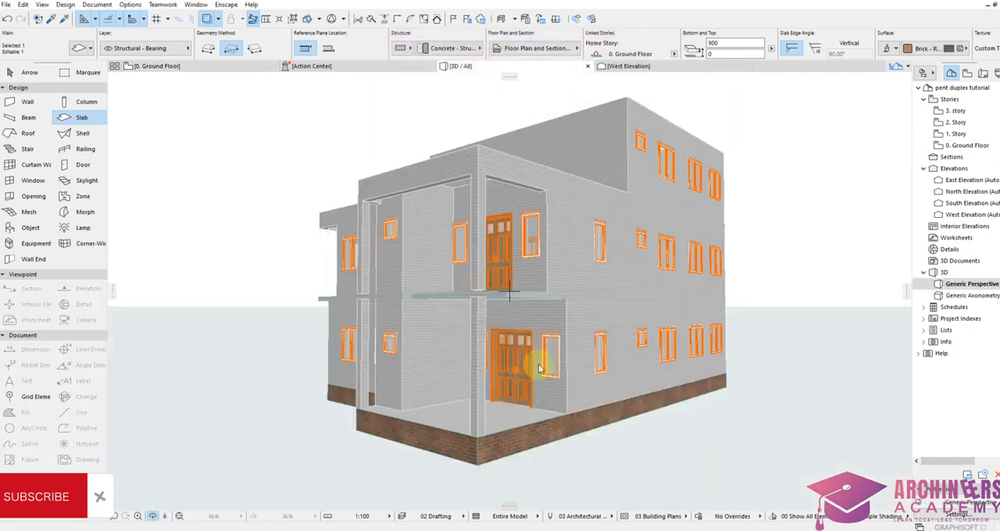
pyautogui.keyDown('shift'); pyautogui.moveTo(500, 470); pyautogui.dragTo(531, 446, button='middle'); pyautogui.keyUp('shift')
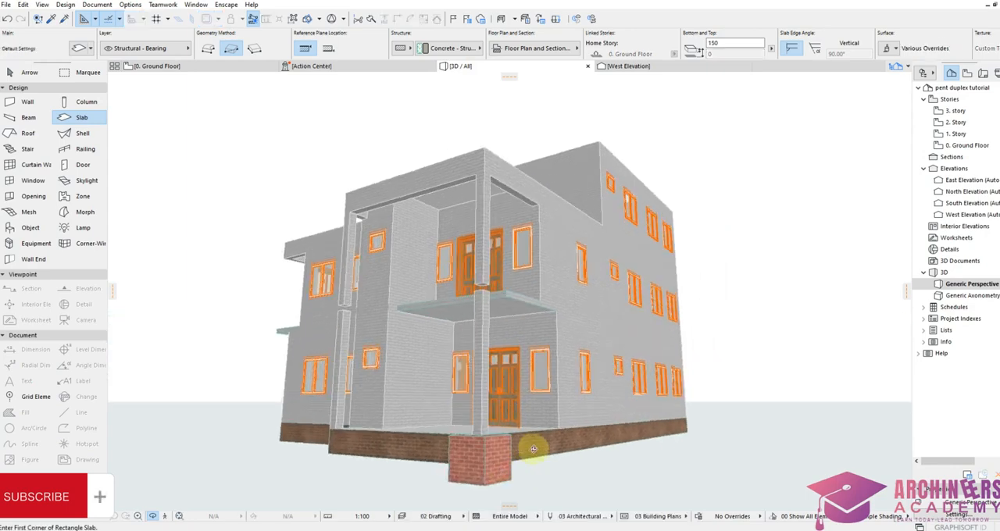
pyautogui.scroll(2, 508, 471)
pyautogui.click(469, 487)
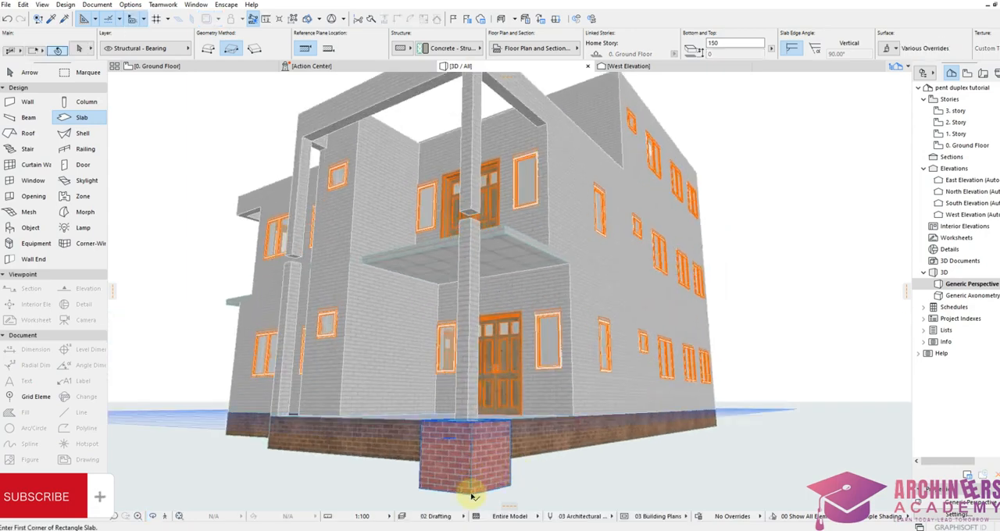
pyautogui.hotkey('ctrl', 'd')
pyautogui.click(471, 494)
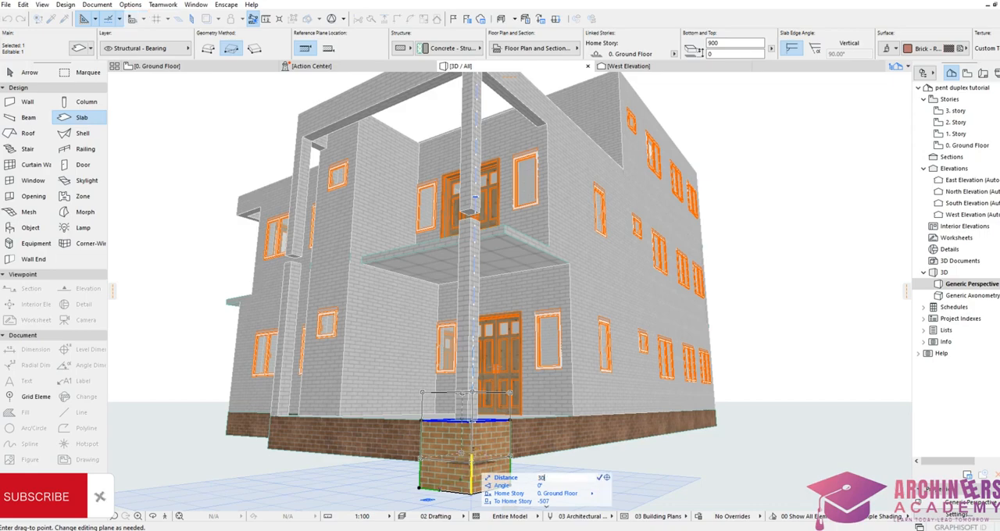
pyautogui.click(472, 467)
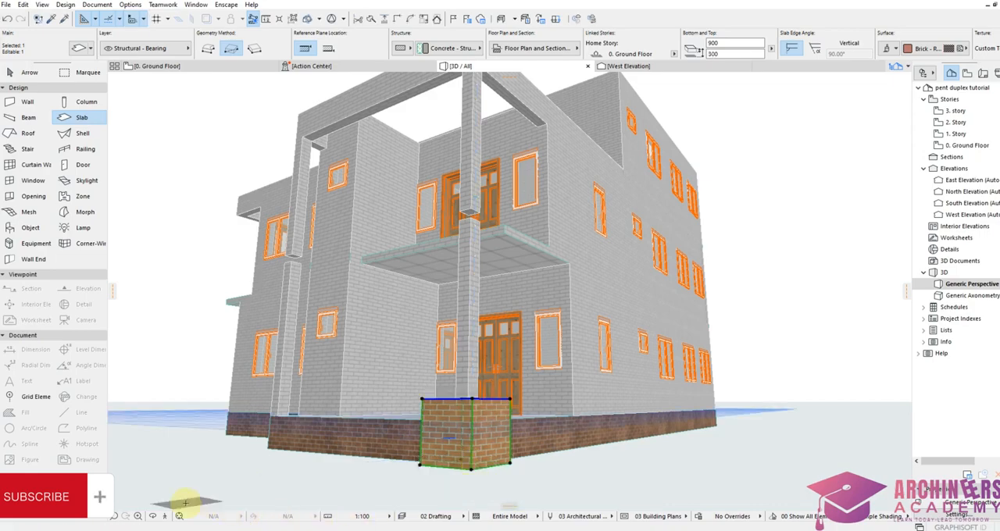
# Step: On the ground floor plan, duplicate the brick base slab in place, keeping the copy at the same corner point
pyautogui.click(154, 516)
pyautogui.moveTo(326, 453)
pyautogui.mouseDown()
pyautogui.moveTo(506, 461)
pyautogui.moveTo(339, 449)
pyautogui.mouseUp()
pyautogui.moveTo(511, 420); pyautogui.dragTo(379, 433)
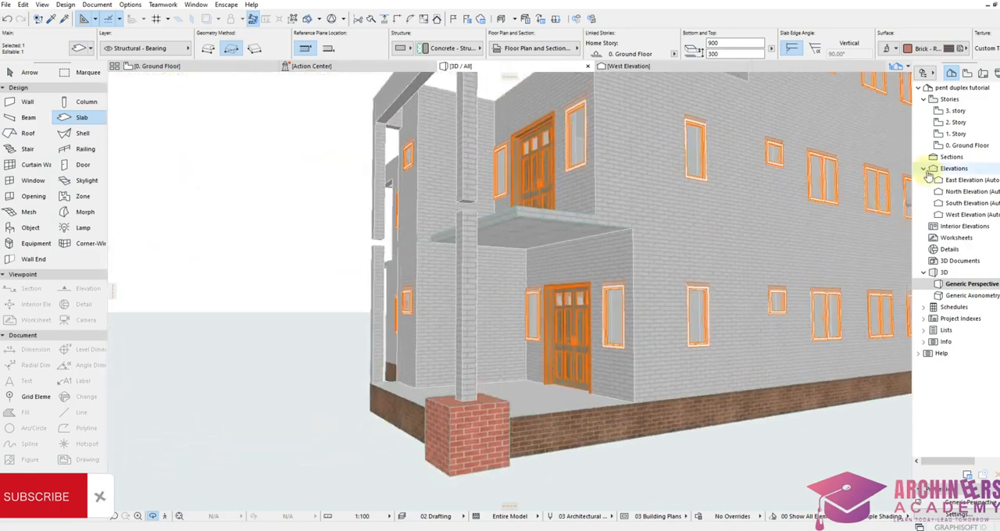
pyautogui.doubleClick(960, 145)
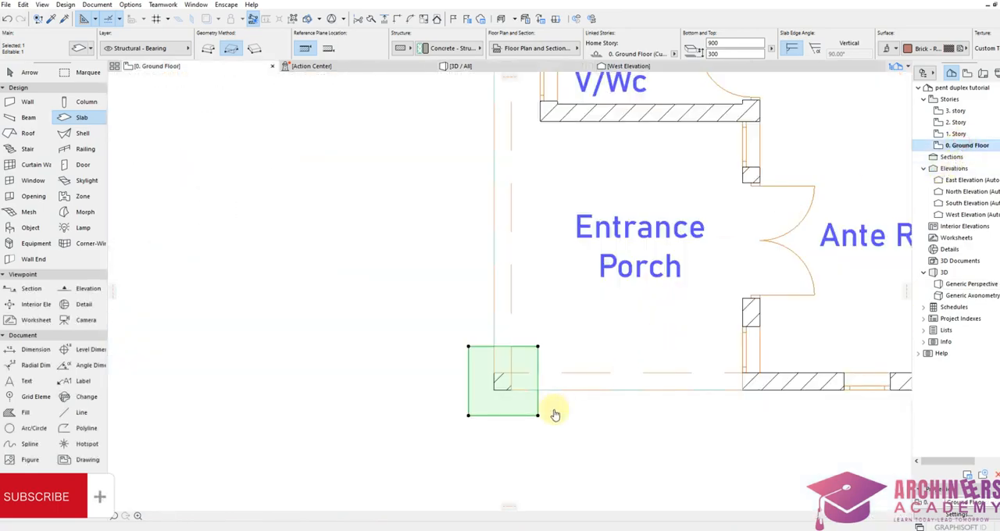
pyautogui.scroll(3, 547, 413)
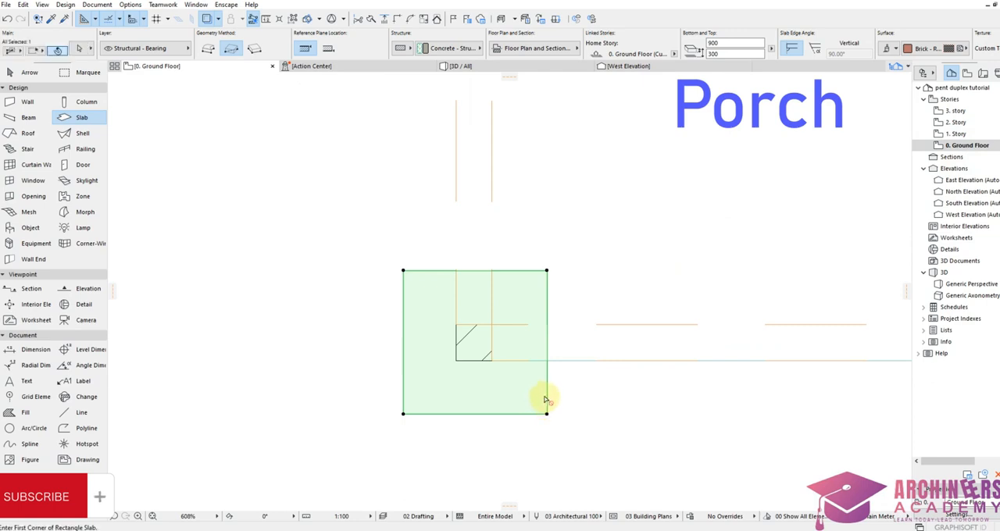
pyautogui.hotkey('ctrl', 'shift', 'd')
pyautogui.click(548, 415)
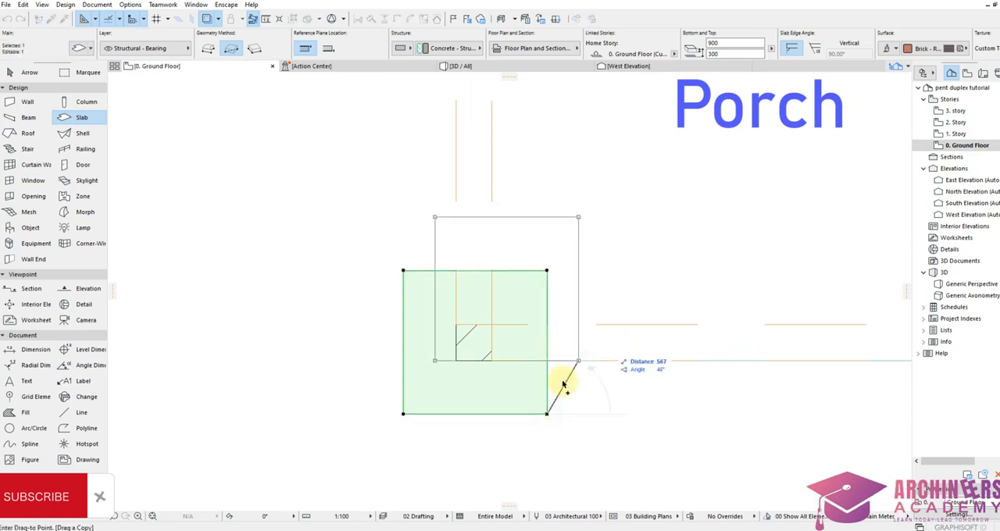
pyautogui.click(547, 414)
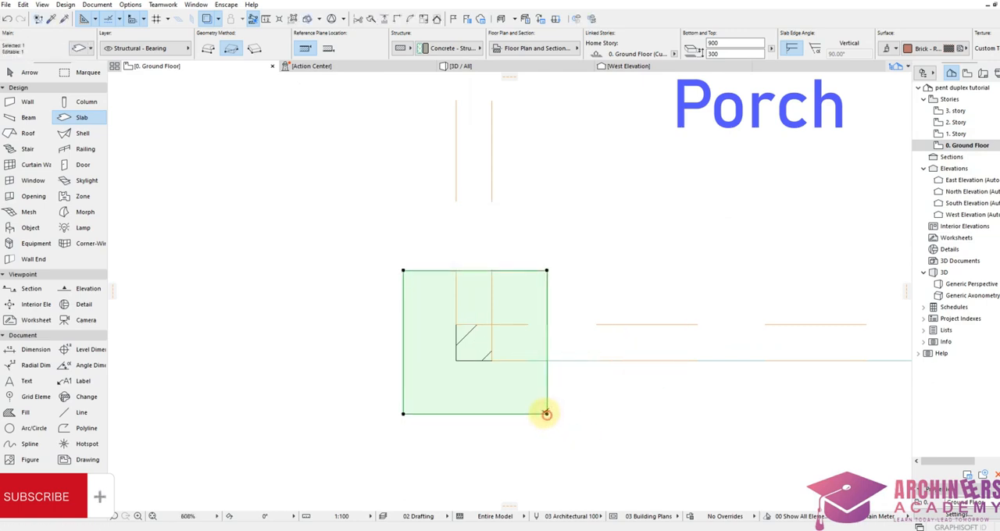
# Step: Offset the copied slab's outline inward by 150 and back outward by 25
pyautogui.click(546, 414)
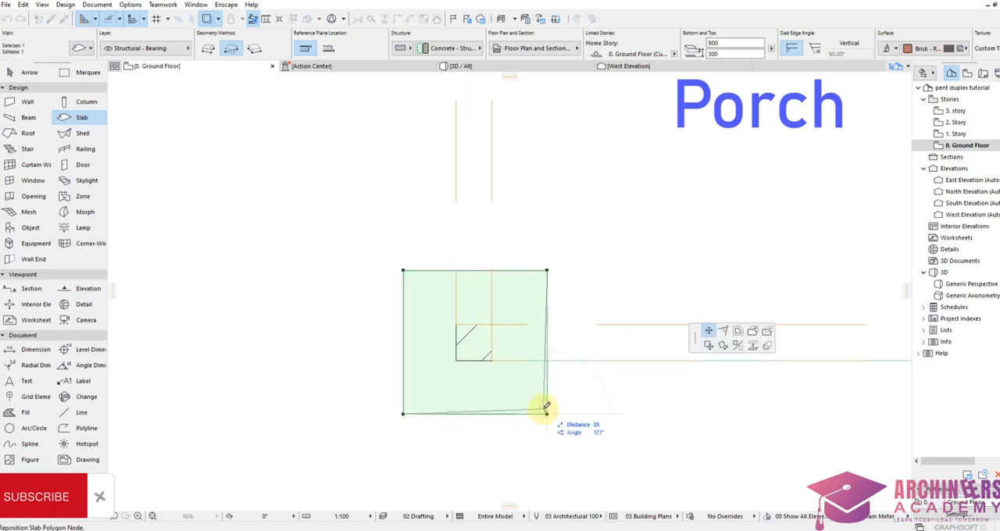
pyautogui.click(739, 333)
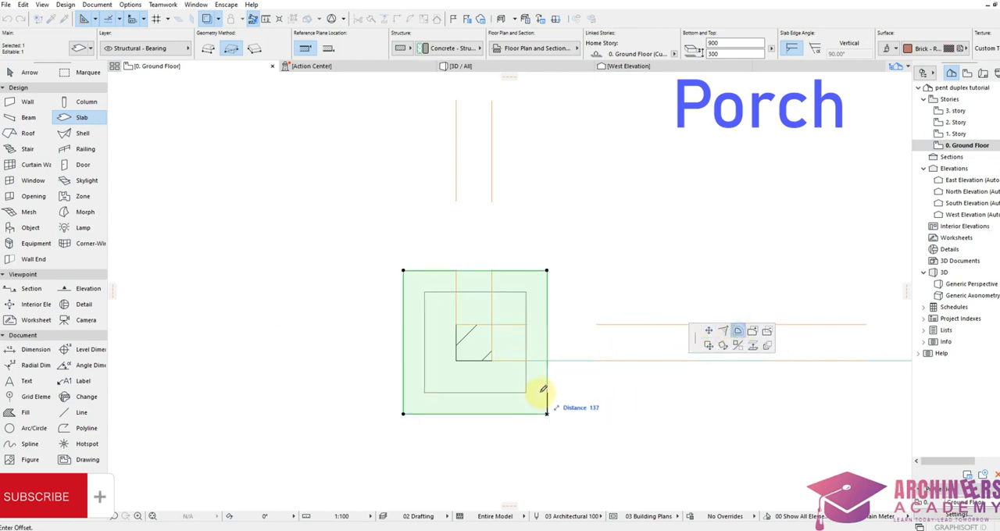
pyautogui.write('1')
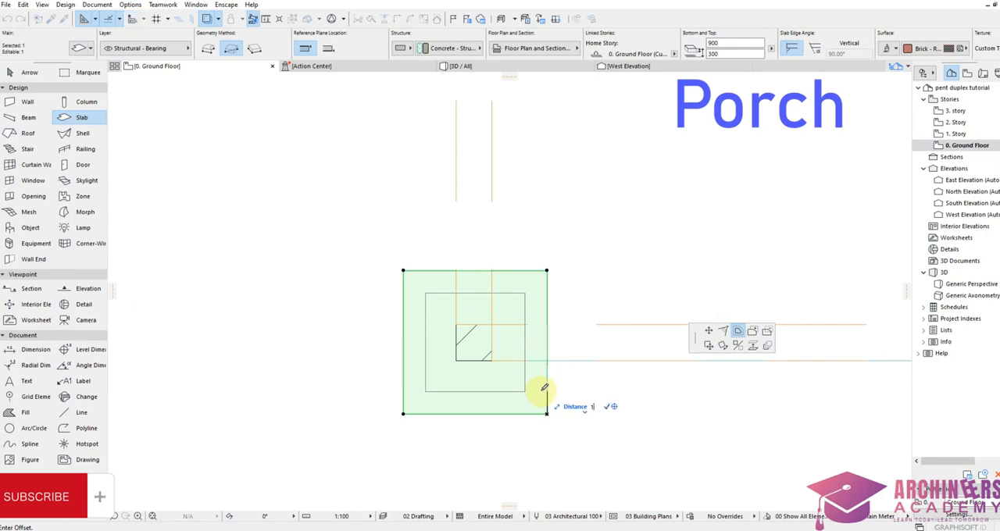
pyautogui.write('50')
pyautogui.click(547, 389)
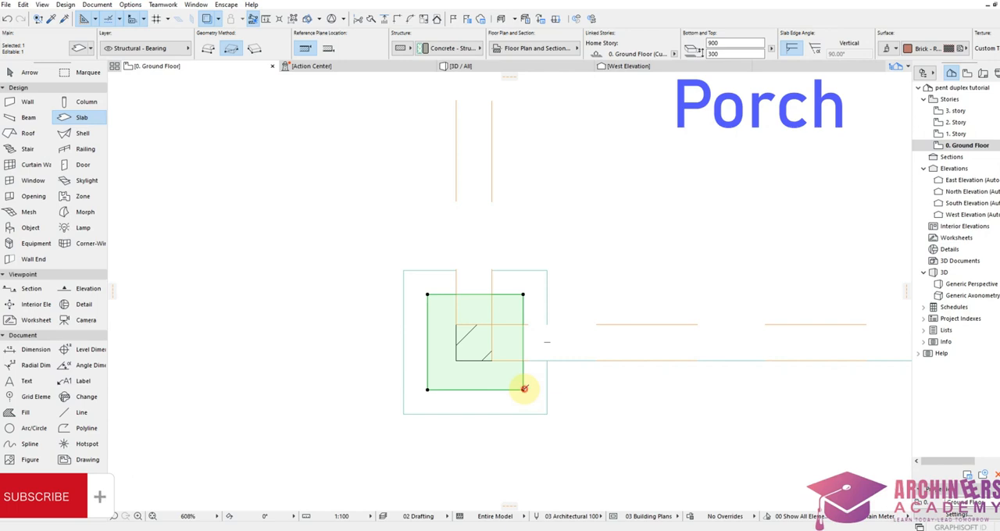
pyautogui.click(524, 388)
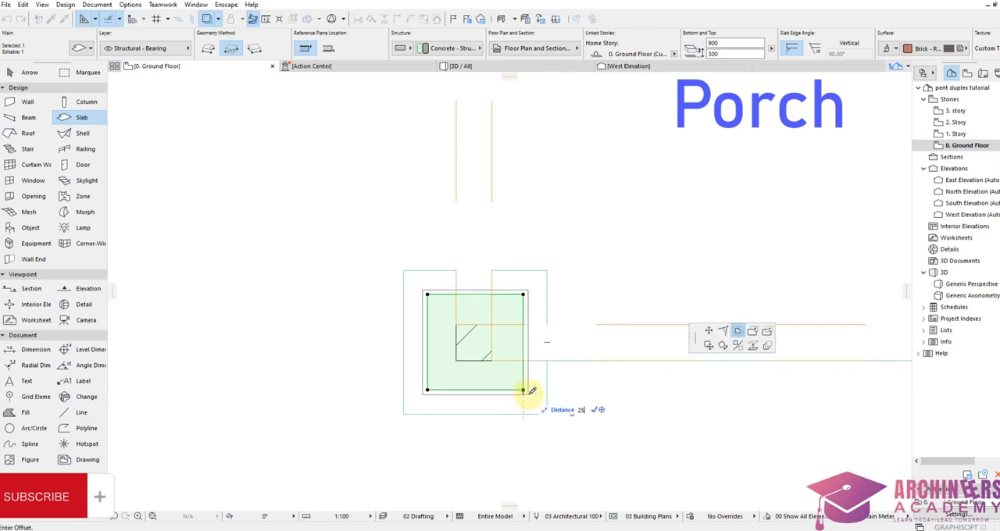
pyautogui.press('Escape')
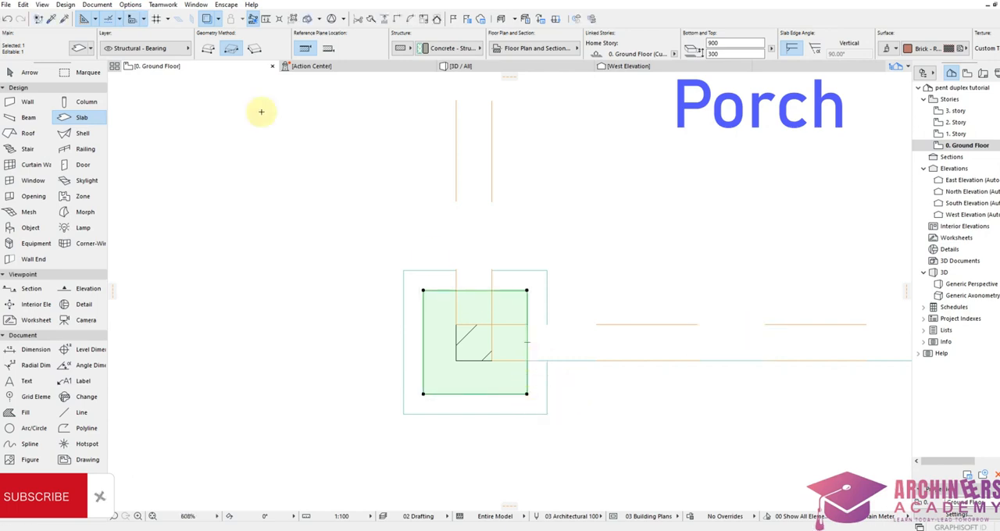
# Step: Set the inner slab's thickness to 5500 and inspect the column in the 3D view
pyautogui.click(79, 49)
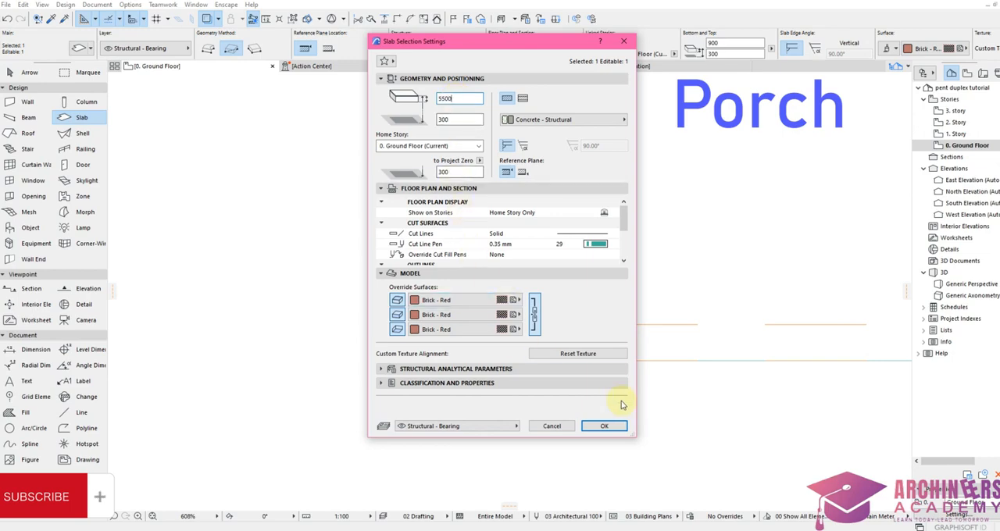
pyautogui.click(602, 427)
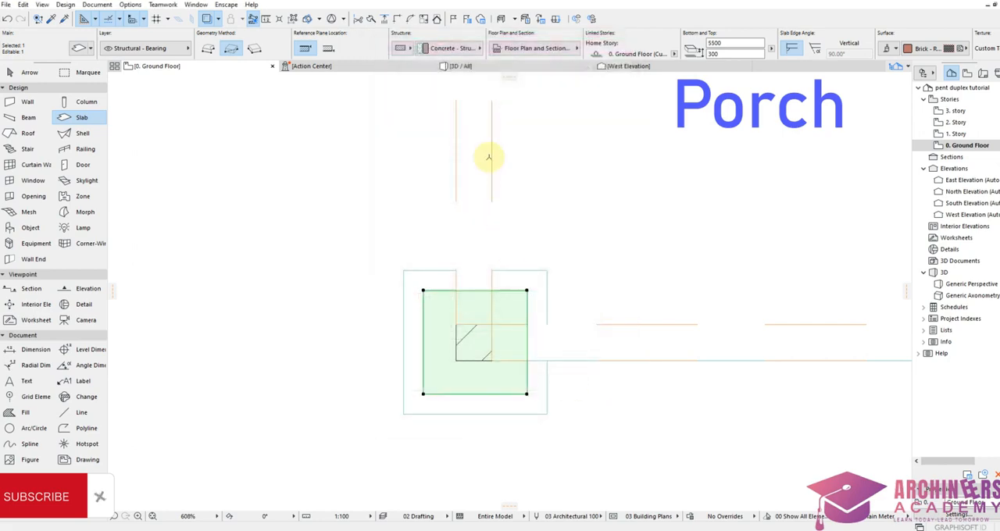
pyautogui.click(472, 75)
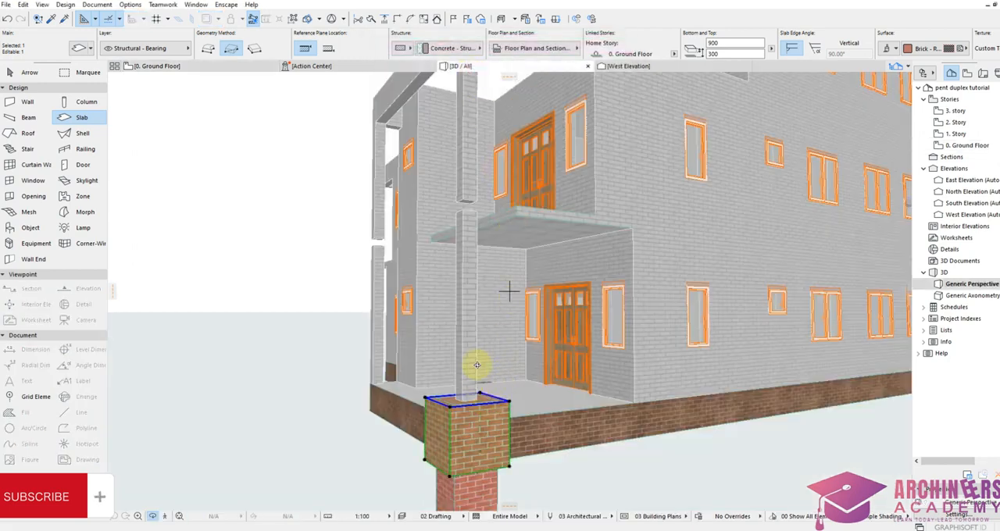
pyautogui.scroll(-5, 476, 310)
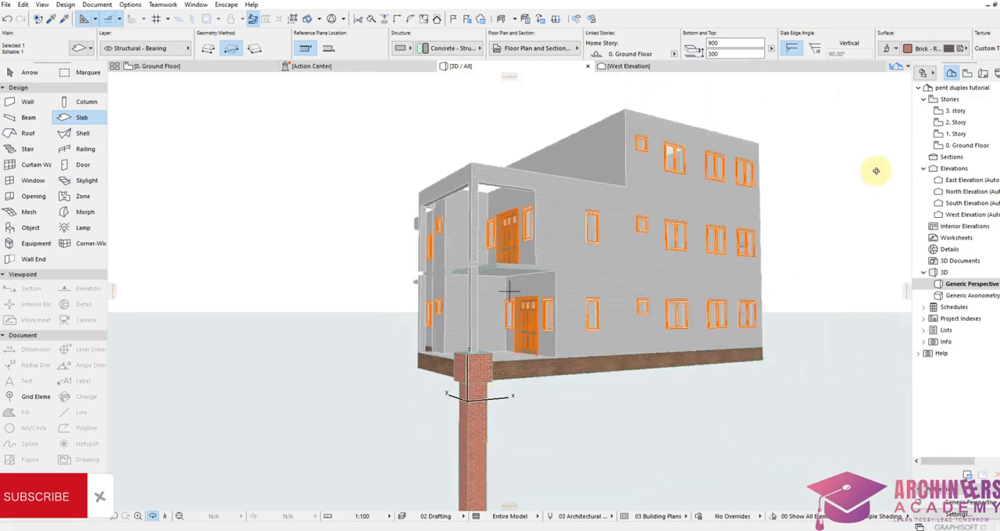
# Step: Set the inner column slab's offset to home story to 5750 on the ground floor plan and inspect the column in 3D
pyautogui.doubleClick(967, 145)
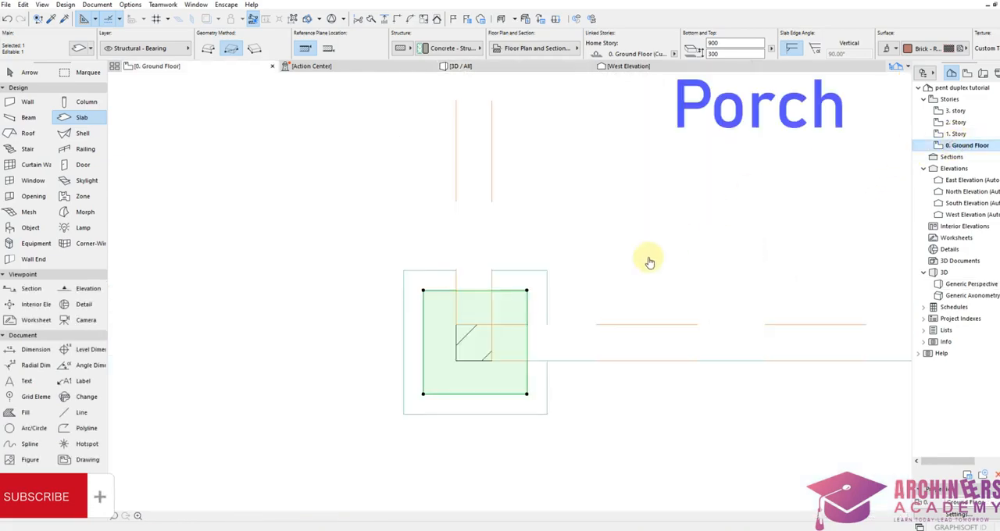
pyautogui.click(77, 47)
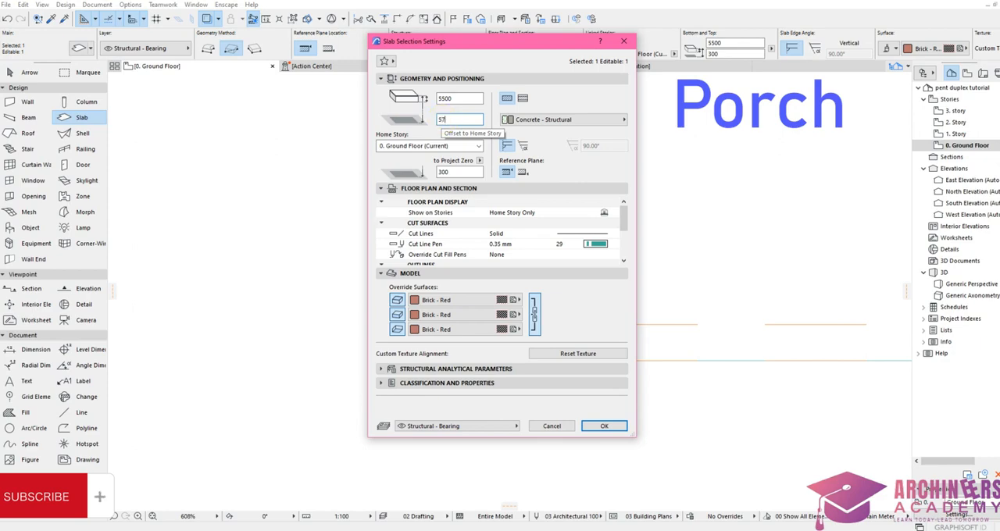
pyautogui.write('0')
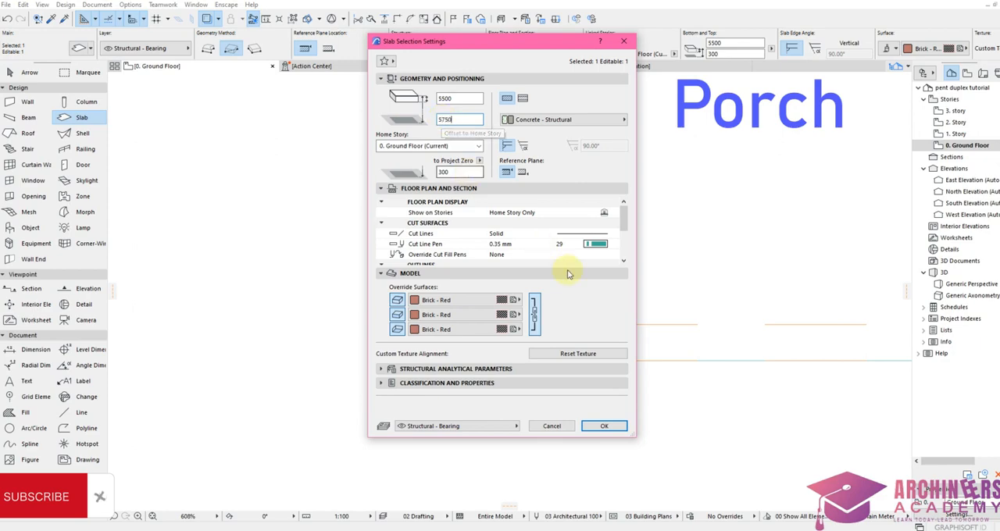
pyautogui.click(602, 427)
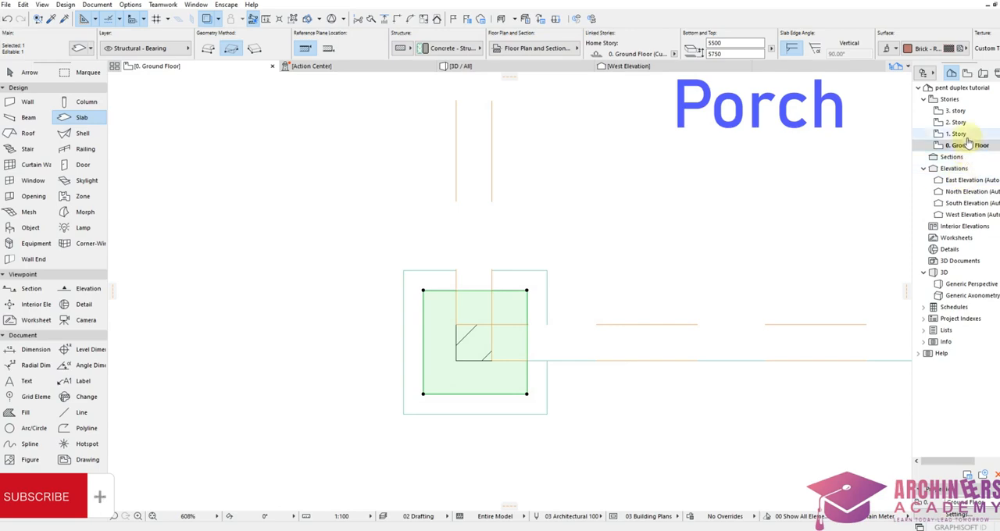
pyautogui.click(505, 66)
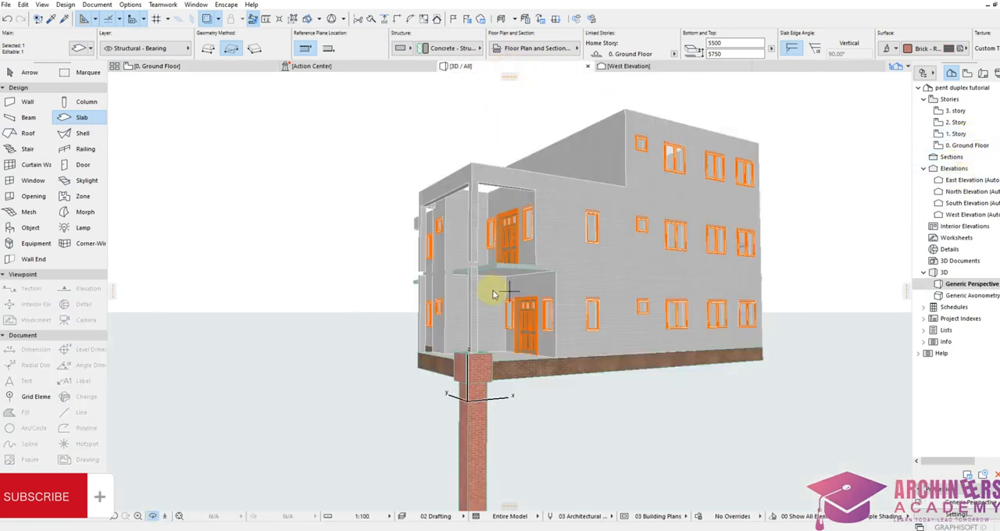
pyautogui.keyDown('shift'); pyautogui.moveTo(484, 323); pyautogui.dragTo(598, 351, button='middle'); pyautogui.keyUp('shift')
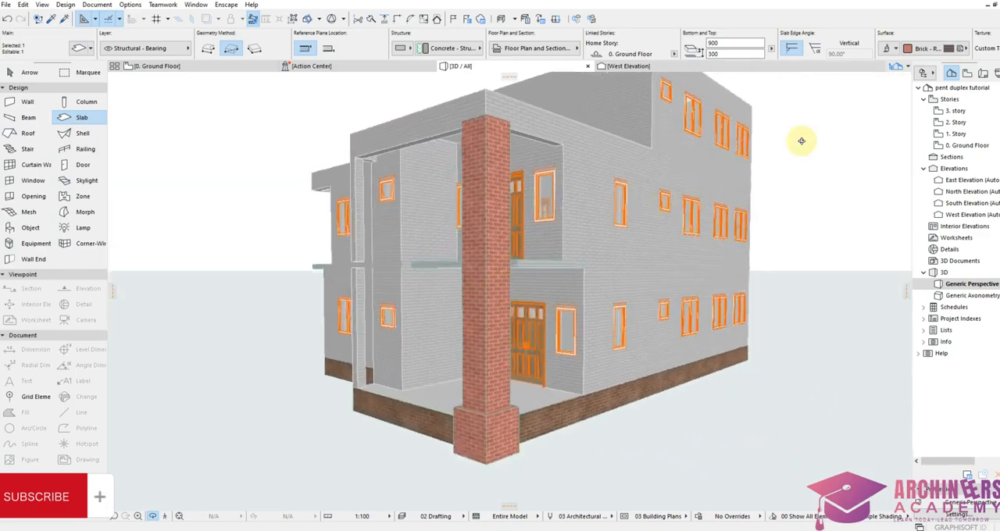
# Step: Override the inner column slab's surfaces with Brick - Brown from the ground floor plan and inspect the column in 3D
pyautogui.doubleClick(965, 145)
pyautogui.click(78, 49)
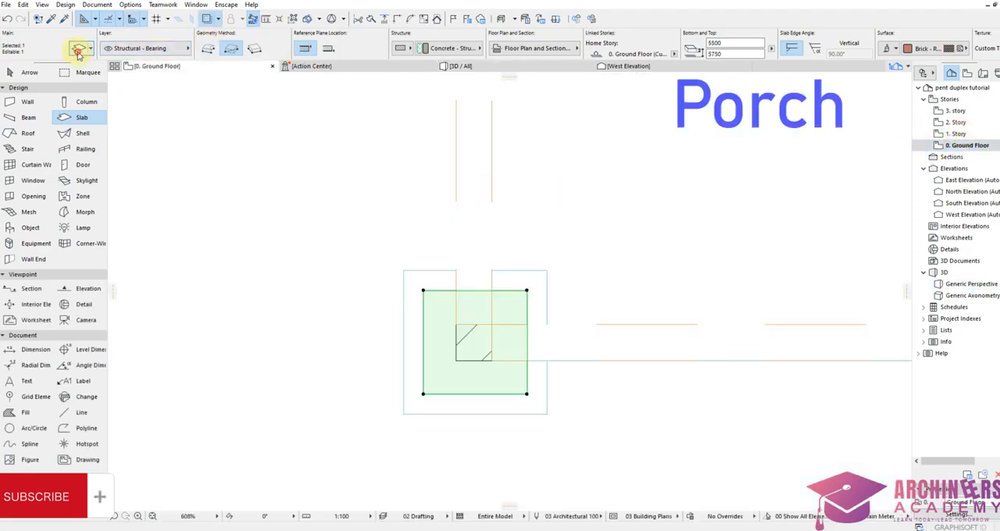
pyautogui.click(467, 301)
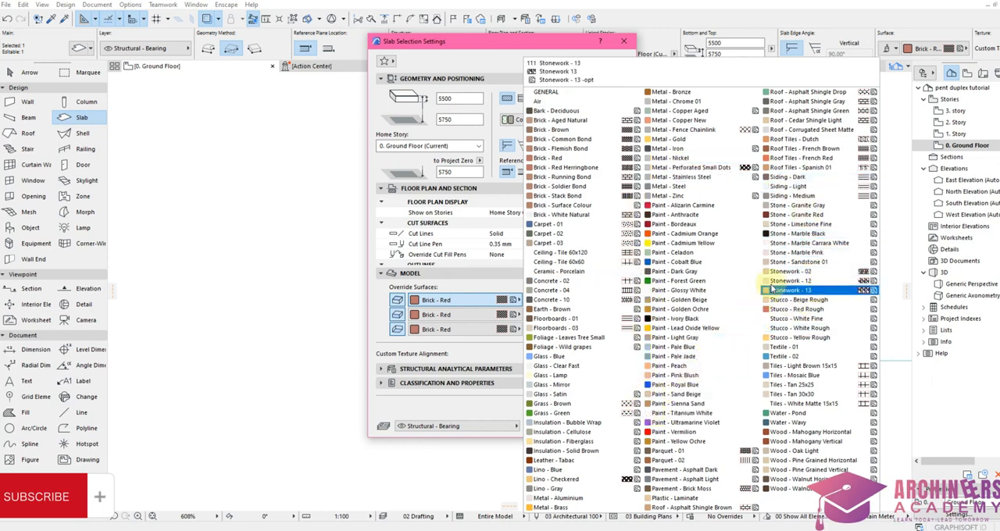
pyautogui.click(804, 243)
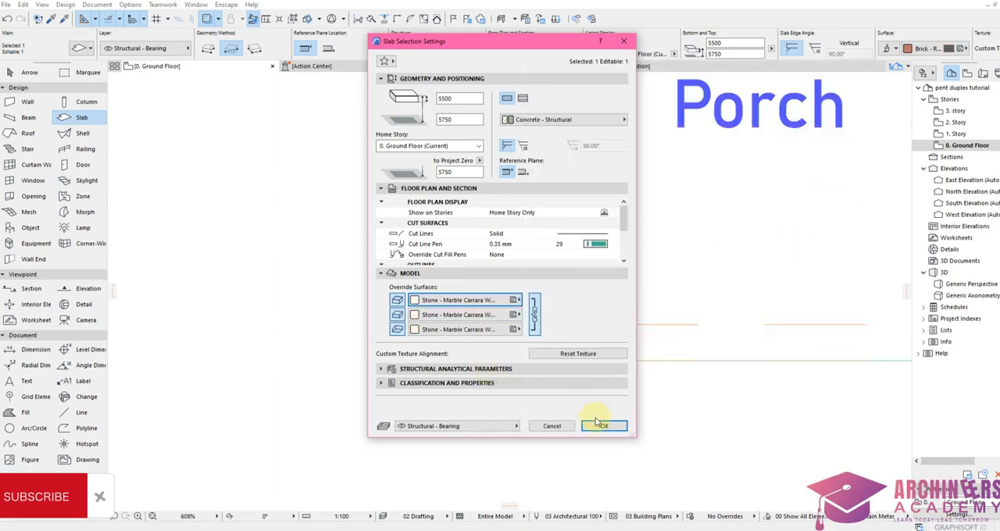
pyautogui.click(473, 300)
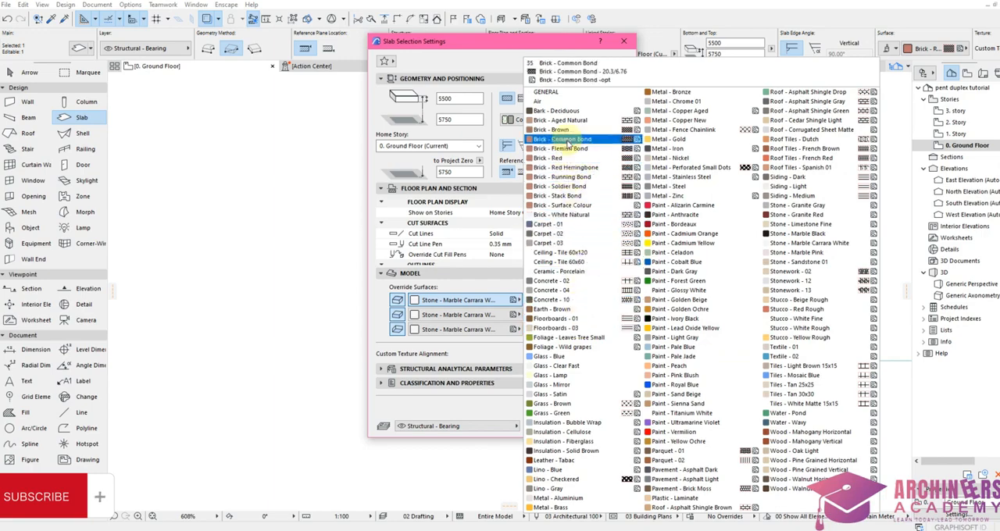
pyautogui.click(563, 130)
pyautogui.click(588, 426)
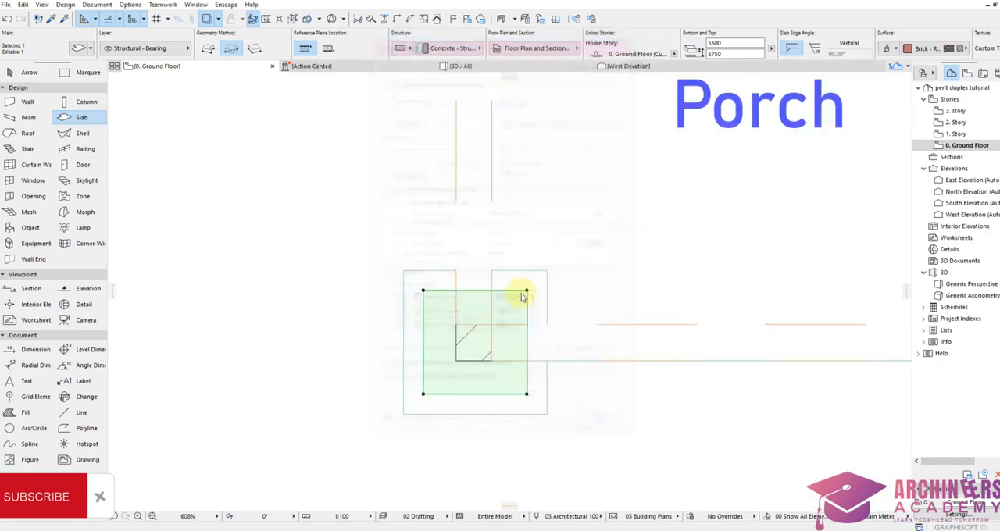
pyautogui.click(484, 68)
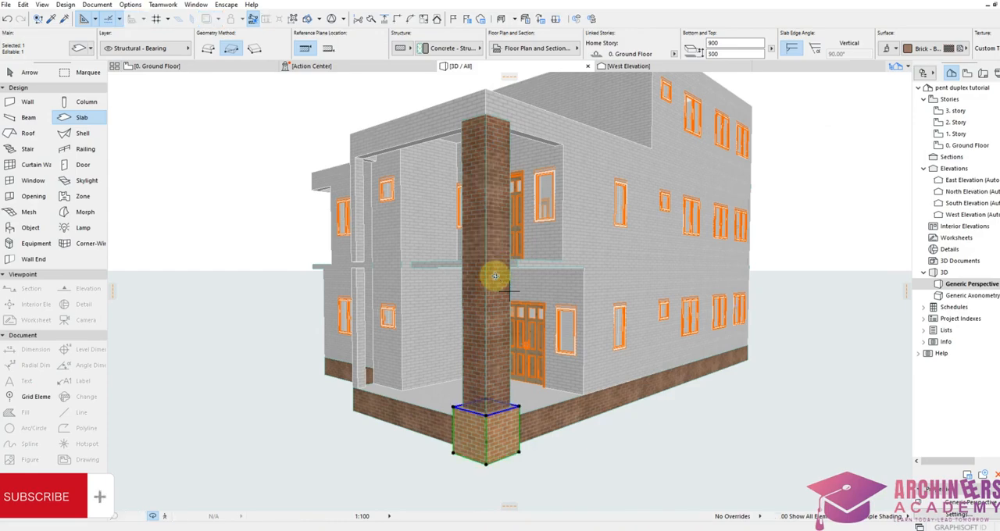
pyautogui.keyDown('shift'); pyautogui.moveTo(489, 323); pyautogui.dragTo(591, 331, button='middle'); pyautogui.keyUp('shift')
pyautogui.moveTo(464, 340)
pyautogui.keyDown('shift'); pyautogui.mouseDown(button='middle')
pyautogui.moveTo(460, 384)
pyautogui.moveTo(473, 348)
pyautogui.mouseUp(button='middle'); pyautogui.keyUp('shift')
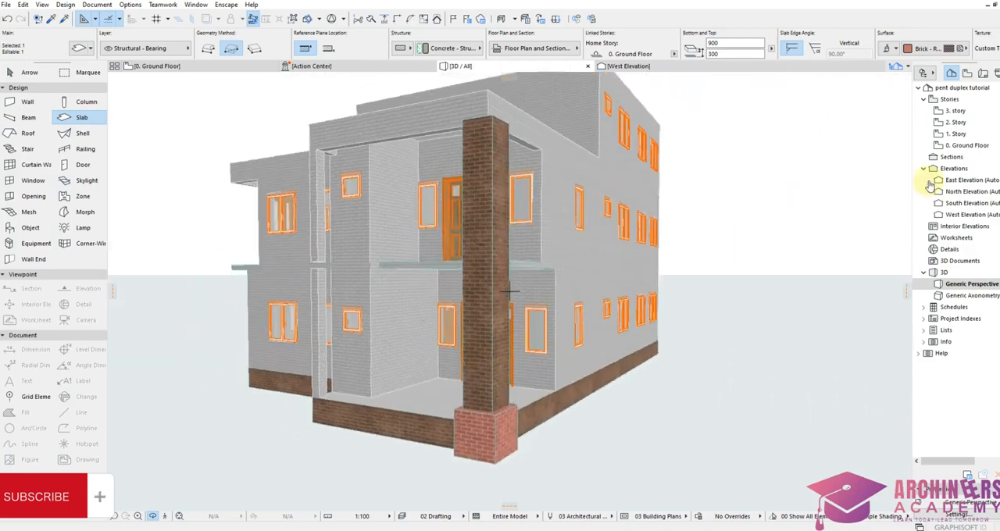
# Step: On the ground floor plan, duplicate the outer column base slab in place, keeping the copy at the same corner point
pyautogui.click(968, 145)
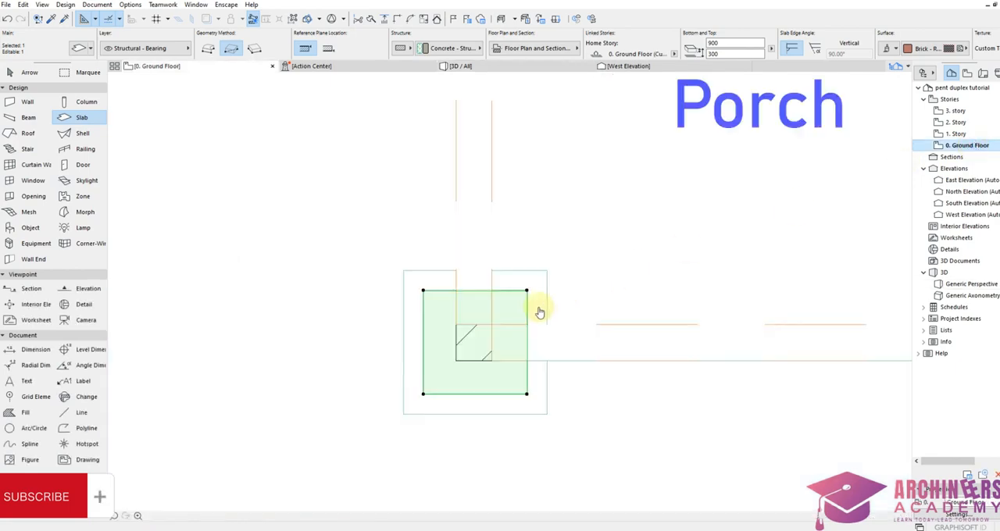
pyautogui.press('Escape')
pyautogui.keyDown('shift'); pyautogui.click(542, 415); pyautogui.keyUp('shift')
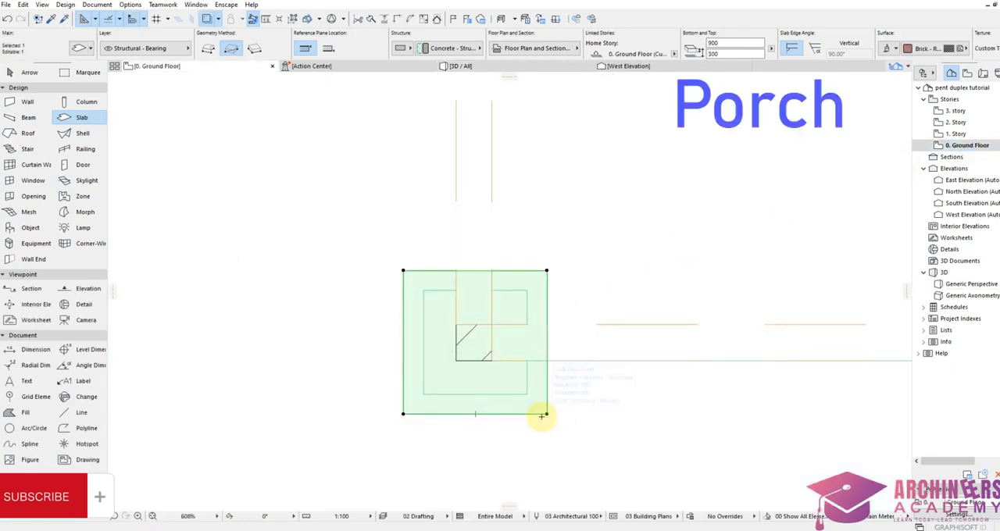
pyautogui.click(545, 414)
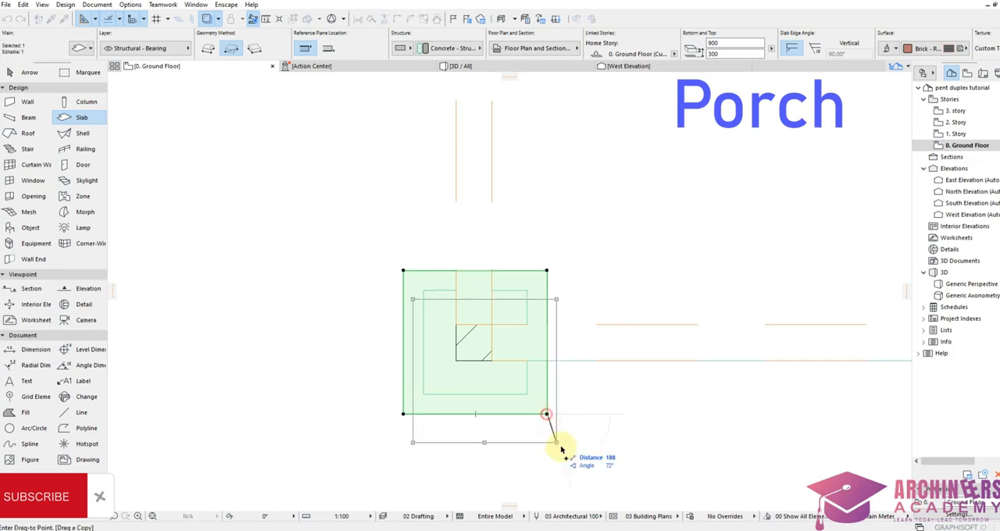
pyautogui.click(546, 415)
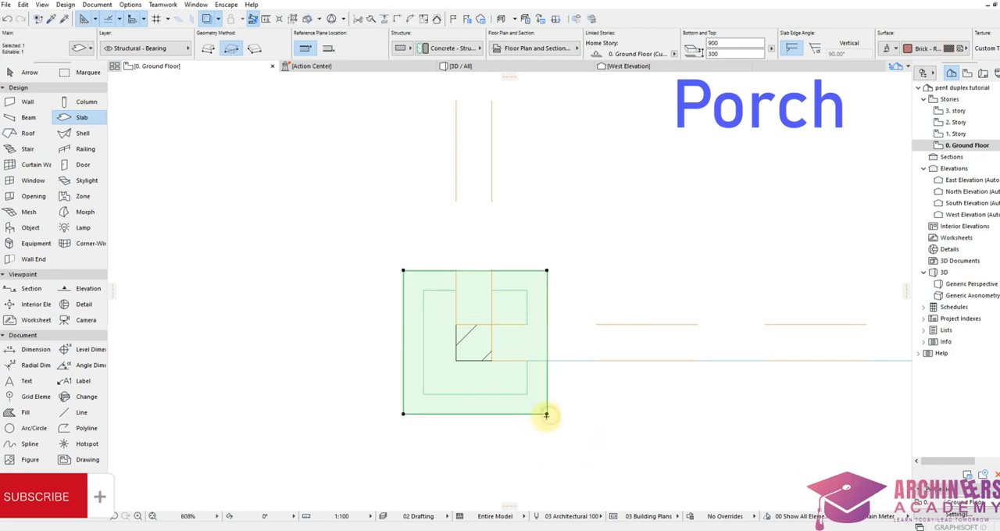
# Step: Offset the copied base slab's outline outward by 30
pyautogui.click(548, 414)
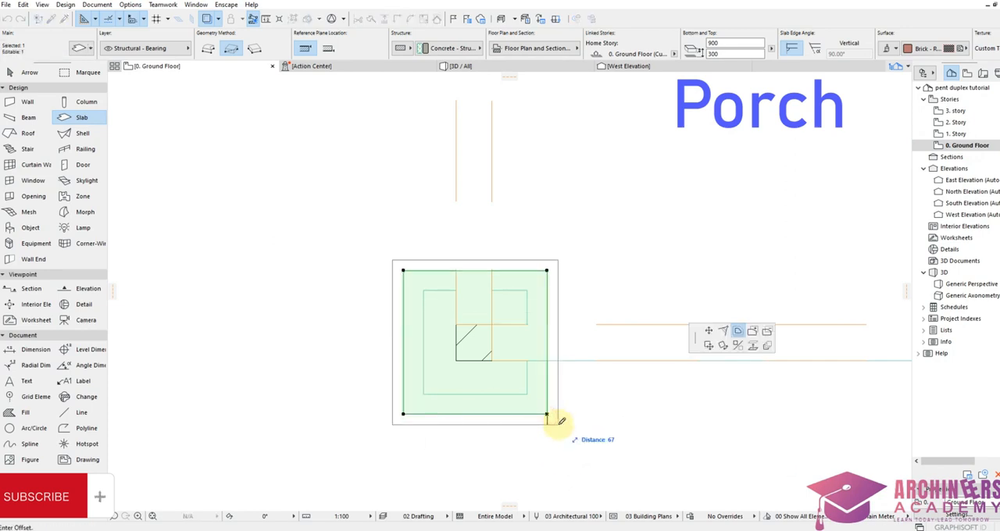
pyautogui.write('30')
pyautogui.press('Return')
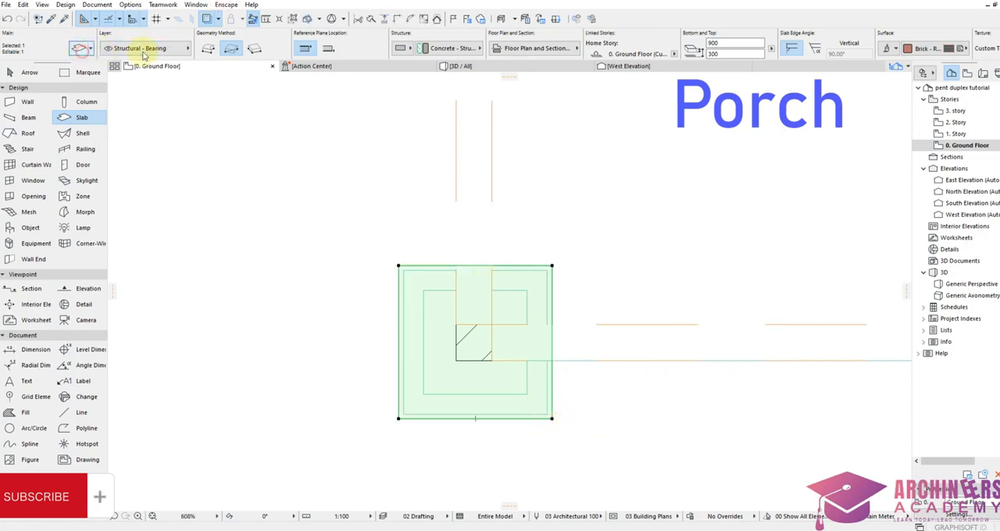
# Step: Set the enlarged slab copy's thickness to 100 and inspect it around the column base in 3D
pyautogui.hotkey('ctrl', 't')
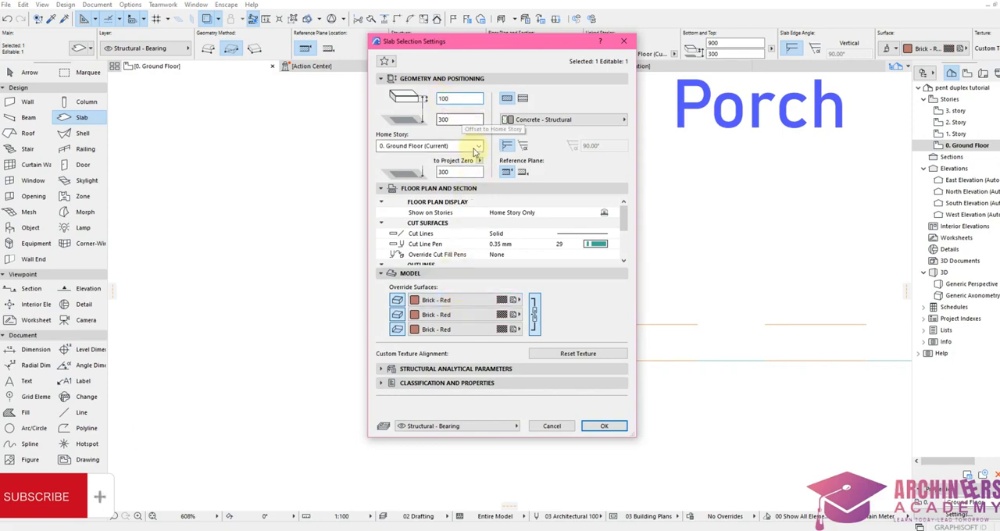
pyautogui.click(611, 432)
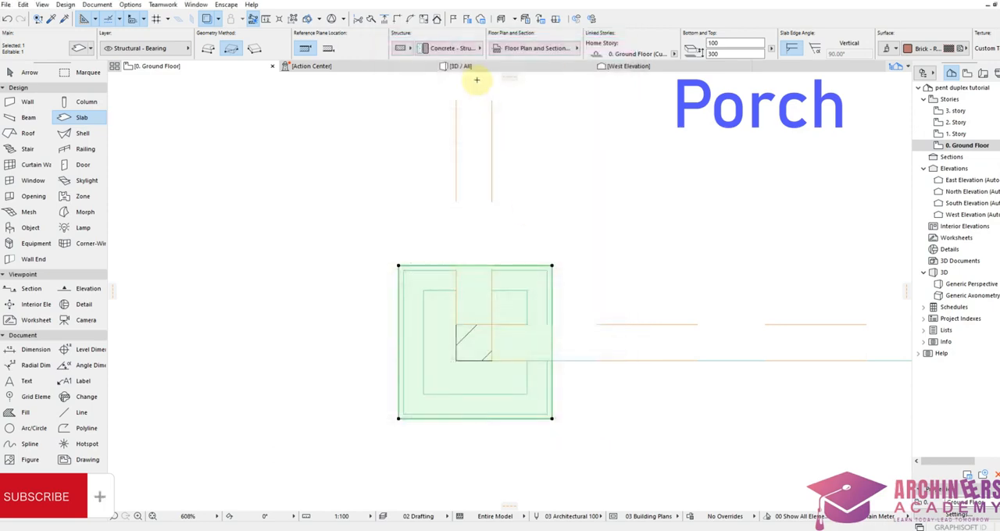
pyautogui.click(464, 67)
pyautogui.click(511, 432)
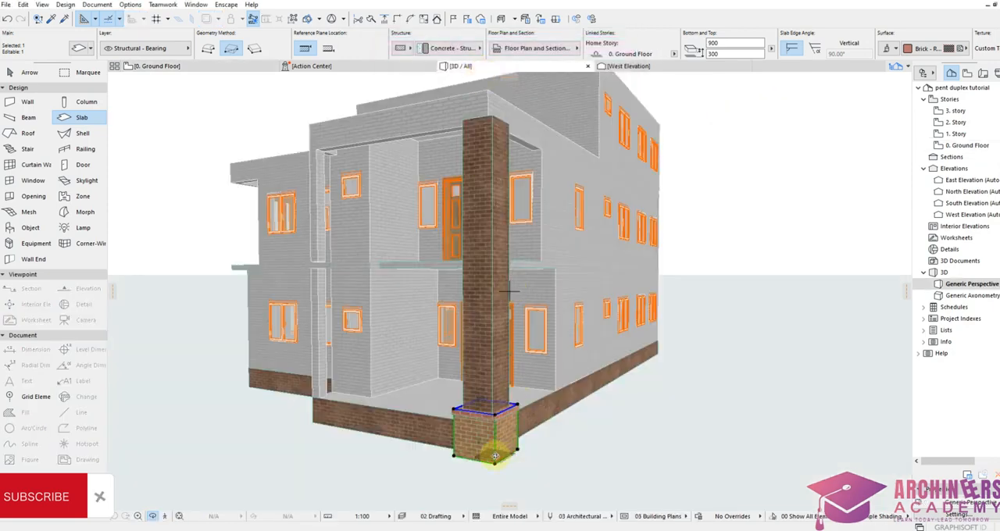
pyautogui.scroll(2, 508, 425)
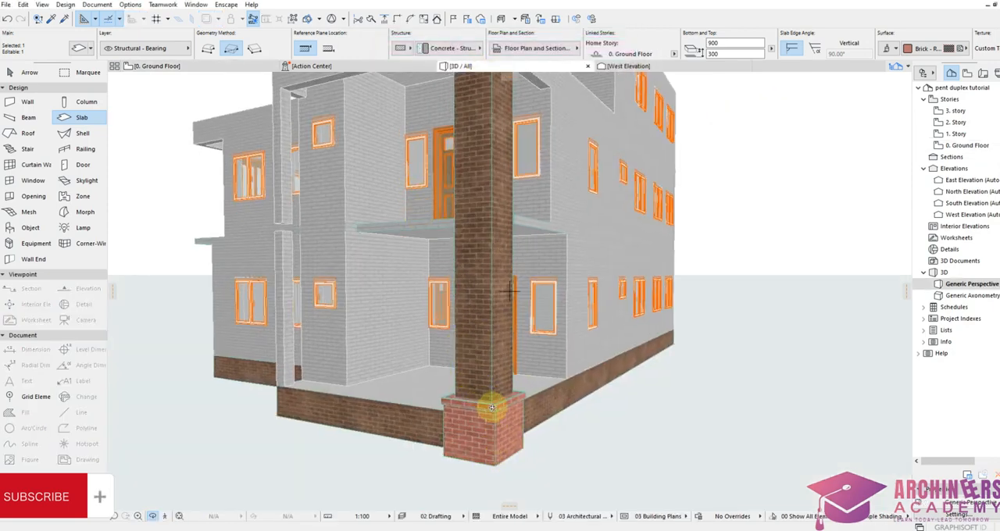
# Step: Select the 100-thick slab in the 3D view and override its surfaces with Stone - Marble Carrara White
pyautogui.click(499, 403)
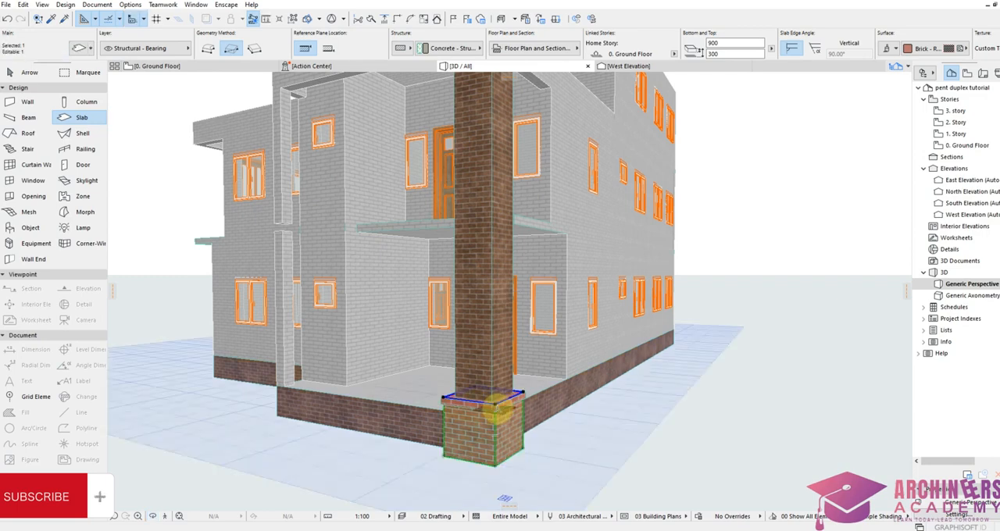
pyautogui.press('Escape')
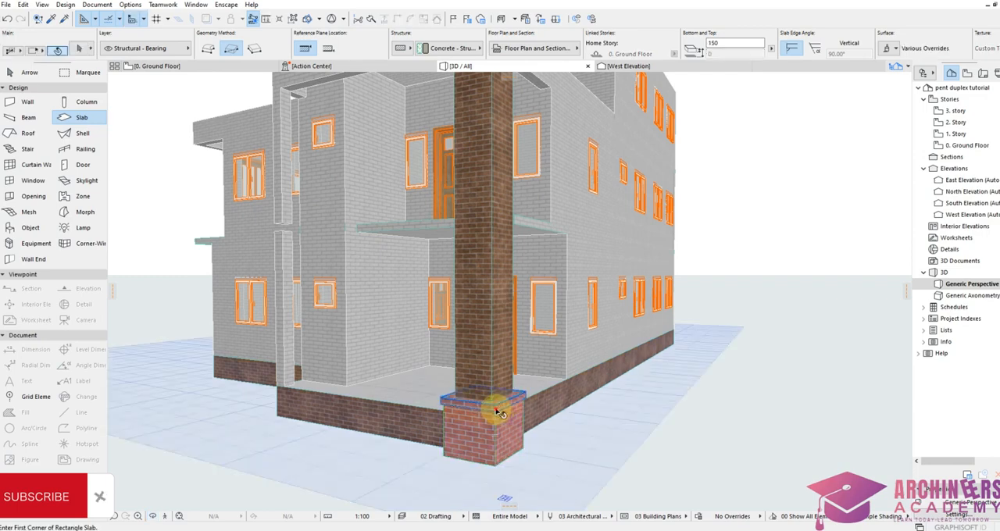
pyautogui.keyDown('shift'); pyautogui.click(499, 412); pyautogui.keyUp('shift')
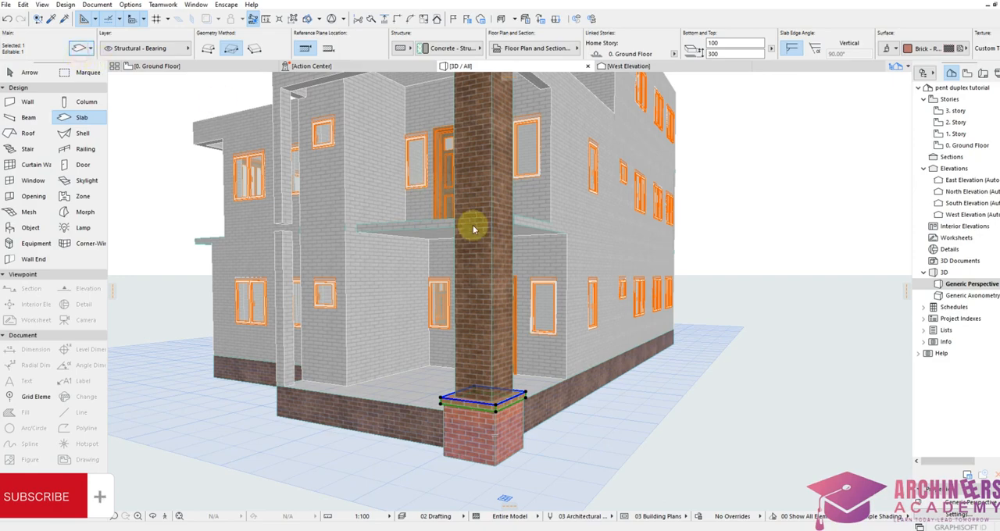
pyautogui.hotkey('ctrl', 't')
pyautogui.click(504, 300)
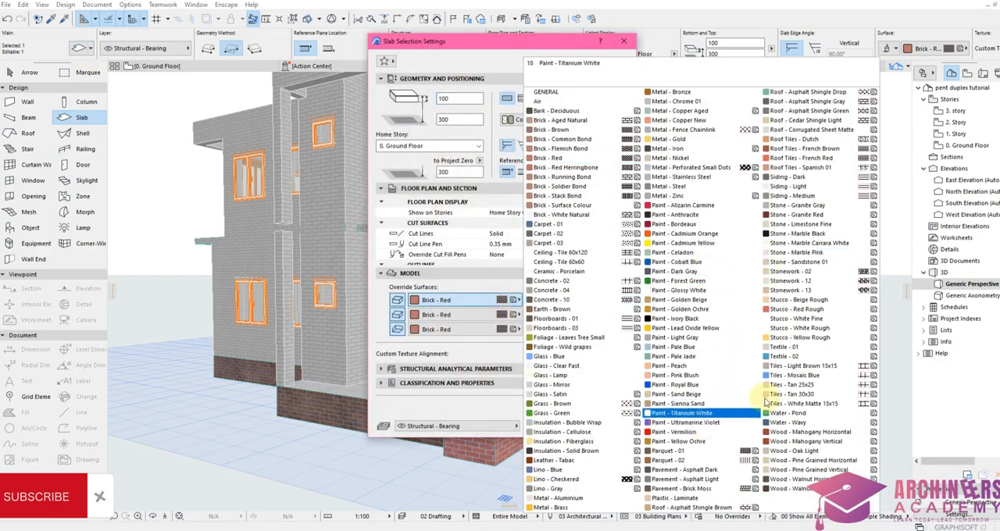
pyautogui.click(821, 243)
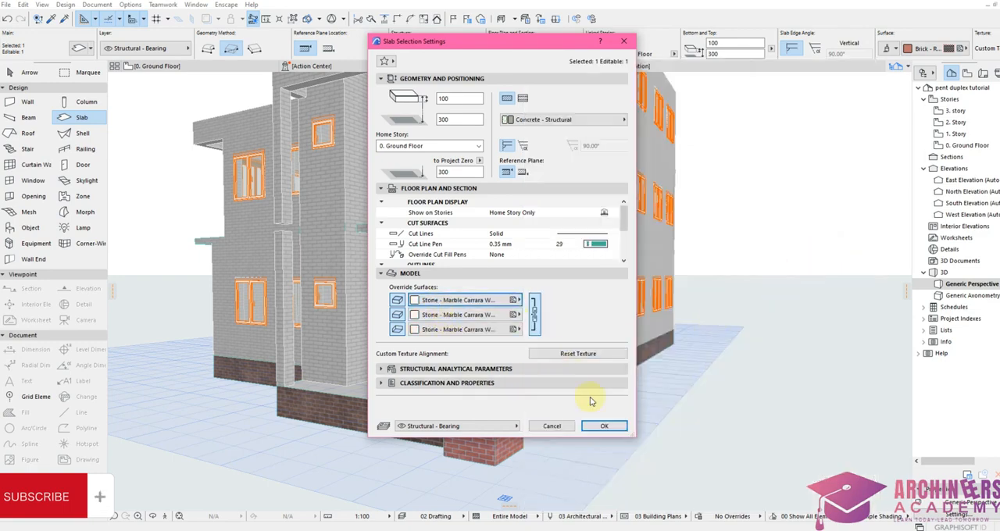
pyautogui.click(603, 426)
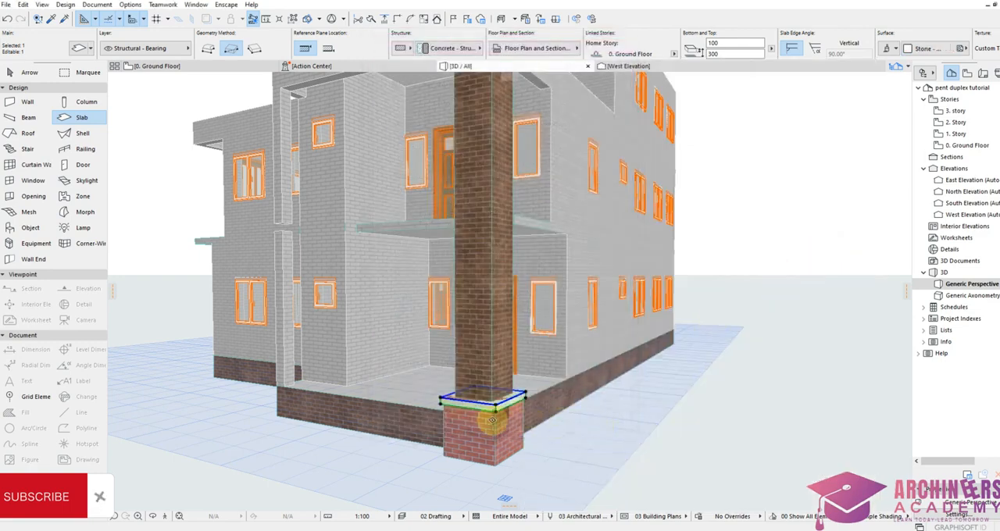
# Step: Move the marble slab vertically upward by its own thickness so it rests on top of the red brick base
pyautogui.scroll(4, 491, 420)
pyautogui.scroll(4, 507, 407)
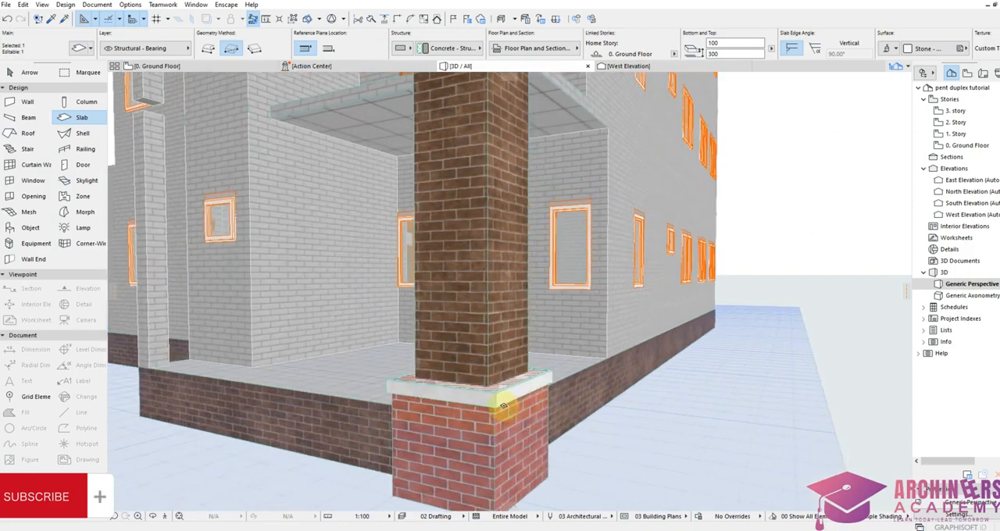
pyautogui.scroll(2, 494, 408)
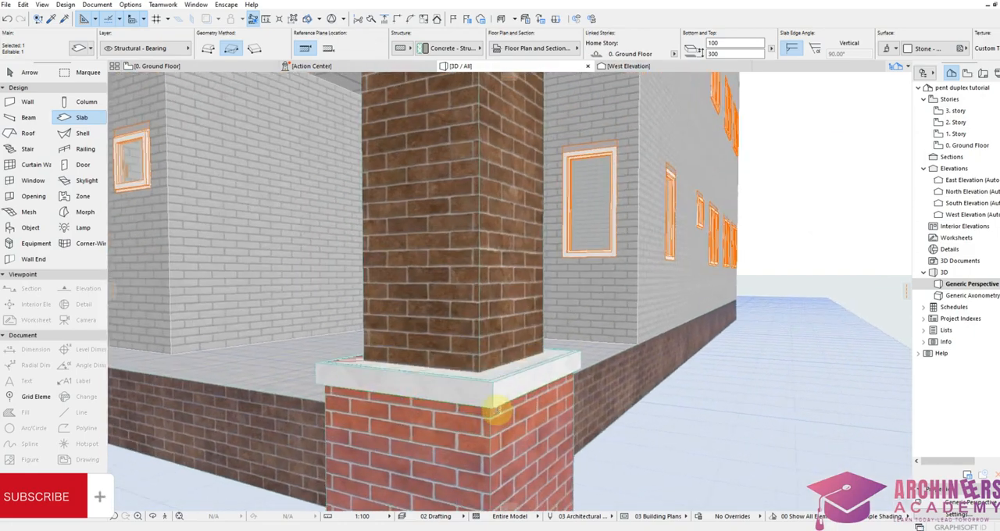
pyautogui.hotkey('ctrl', 'd')
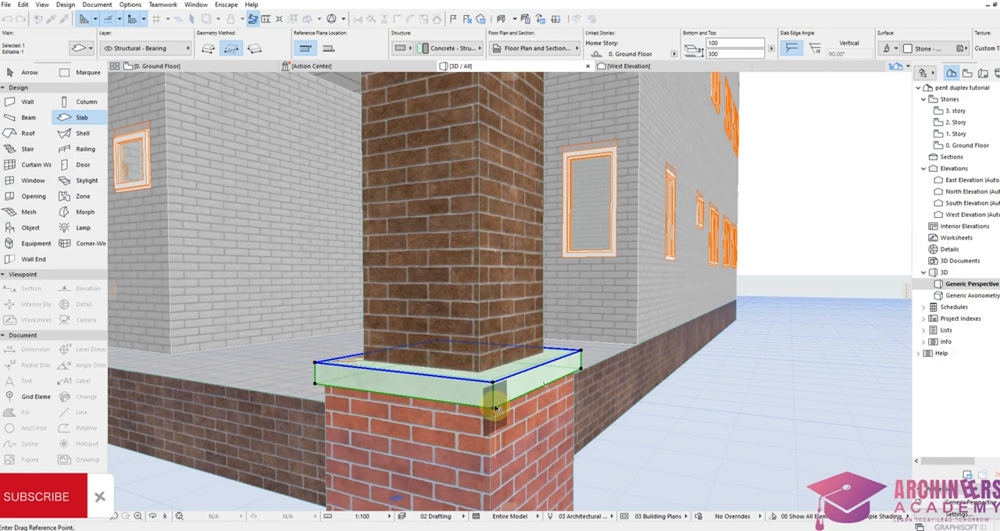
pyautogui.click(493, 409)
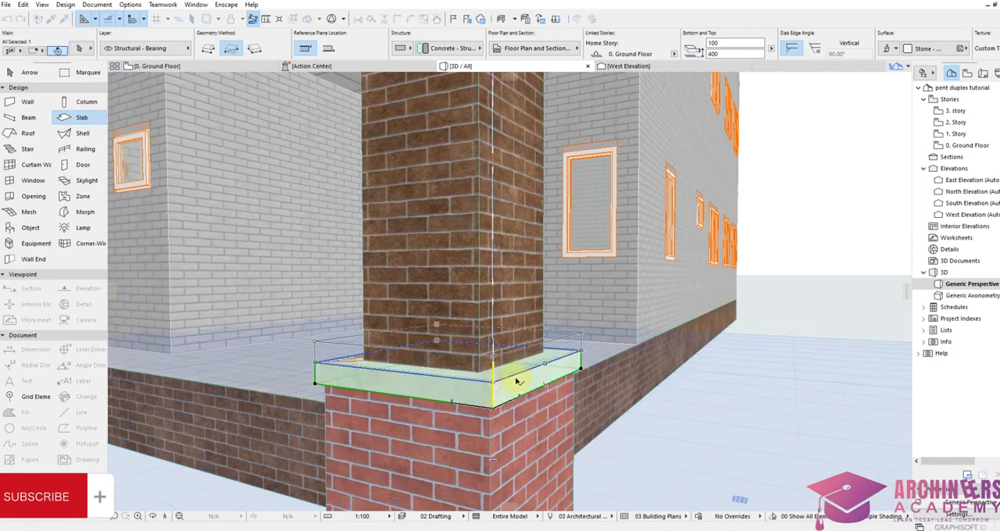
pyautogui.click(520, 366)
# Step: Copy the marble slab straight down by its own thickness to form a second band directly beneath it
pyautogui.scroll(1, 504, 388)
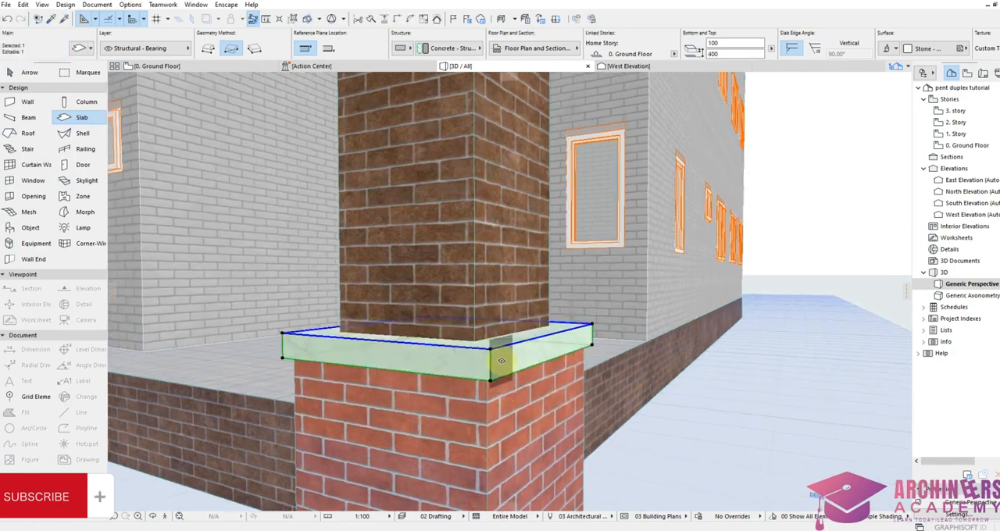
pyautogui.hotkey('ctrl', 'alt', 'd')
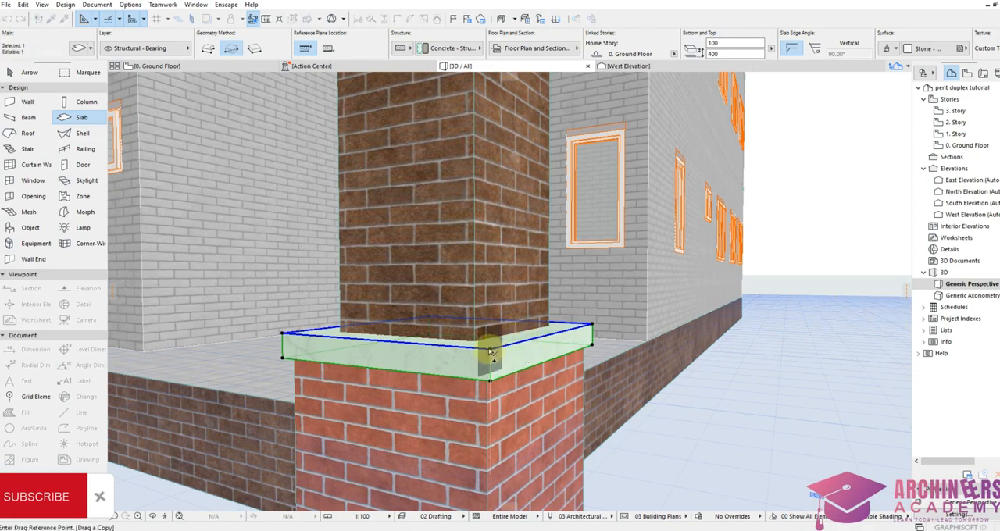
pyautogui.click(491, 353)
pyautogui.click(488, 381)
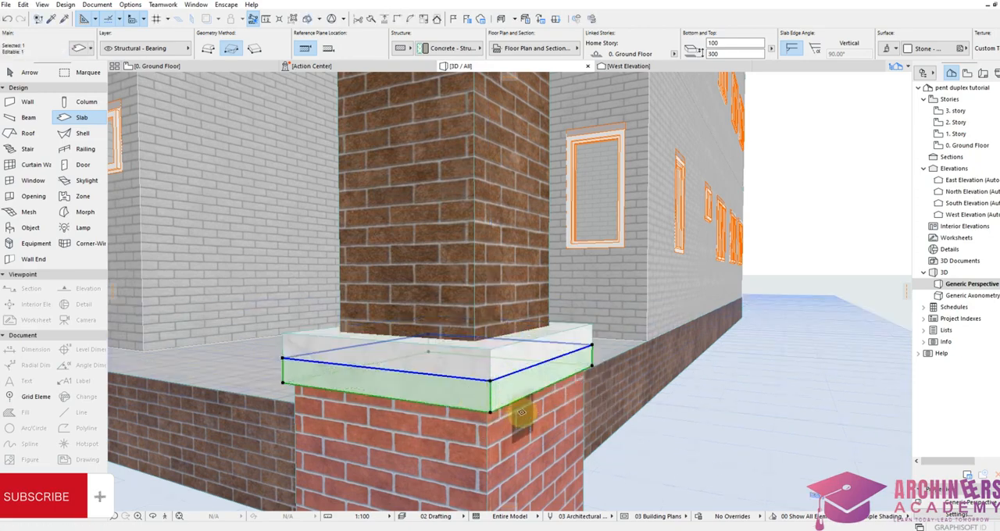
pyautogui.press('Escape')
# Step: Offset the upper marble slab's outline outward by 20 twice so it overhangs the lower band
pyautogui.click(493, 367)
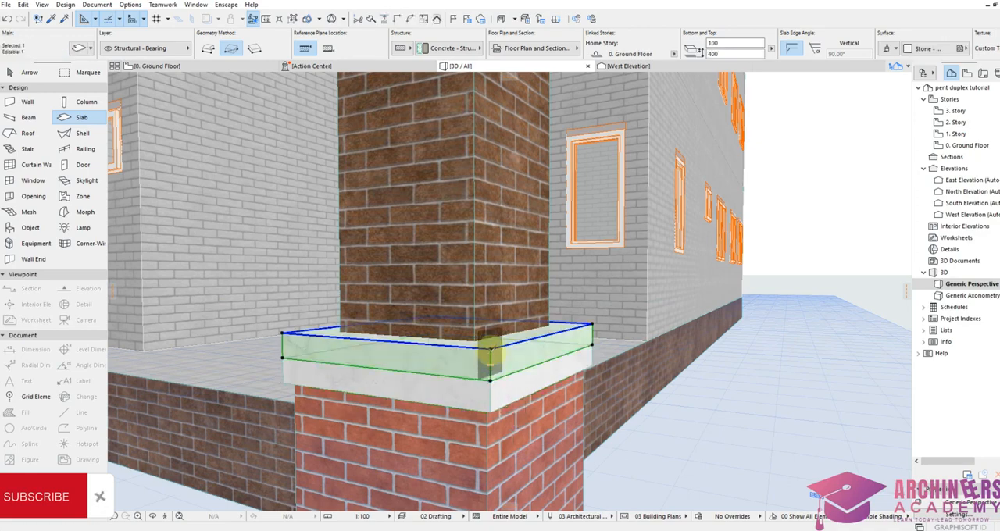
pyautogui.click(489, 351)
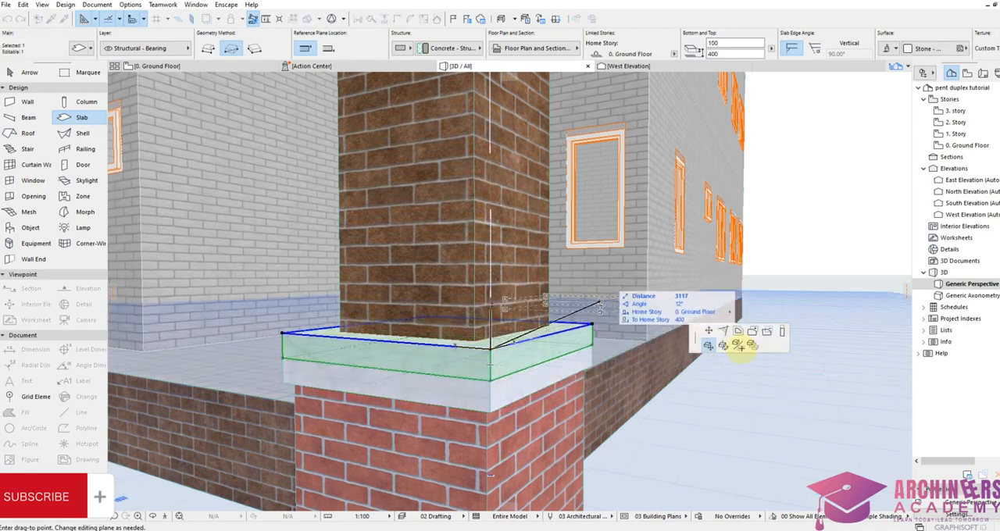
pyautogui.click(737, 332)
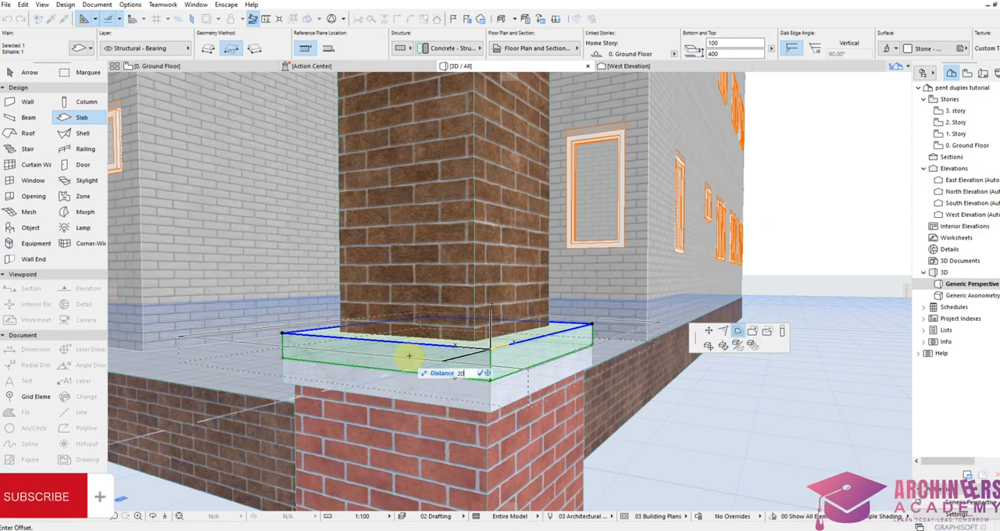
pyautogui.press('Return')
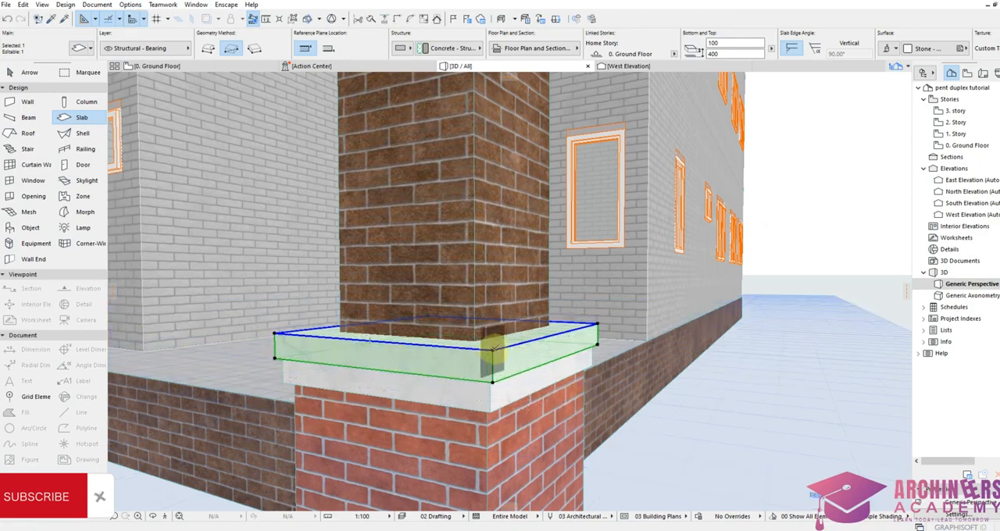
pyautogui.click(493, 350)
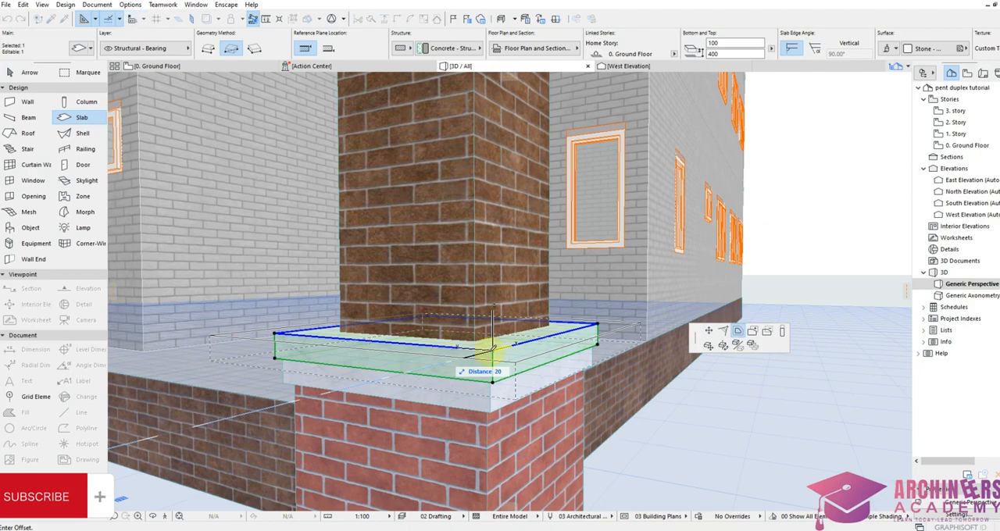
pyautogui.press('Return')
pyautogui.press('Escape')
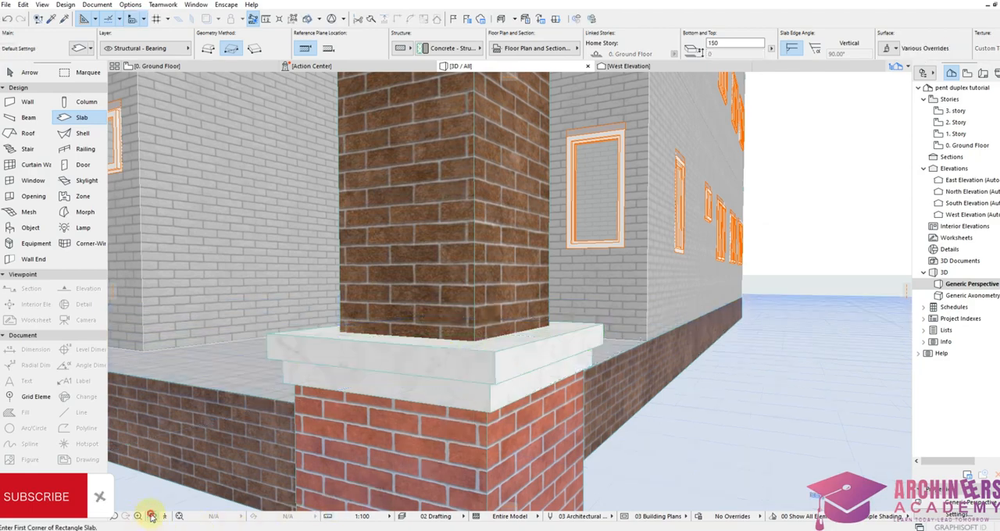
# Step: Copy both marble band slabs from the column base vertically up to the top of the brick shaft
pyautogui.click(151, 516)
pyautogui.moveTo(263, 404); pyautogui.dragTo(414, 381)
pyautogui.scroll(-5, 545, 355)
pyautogui.moveTo(541, 359); pyautogui.dragTo(559, 400)
pyautogui.scroll(-3, 558, 400)
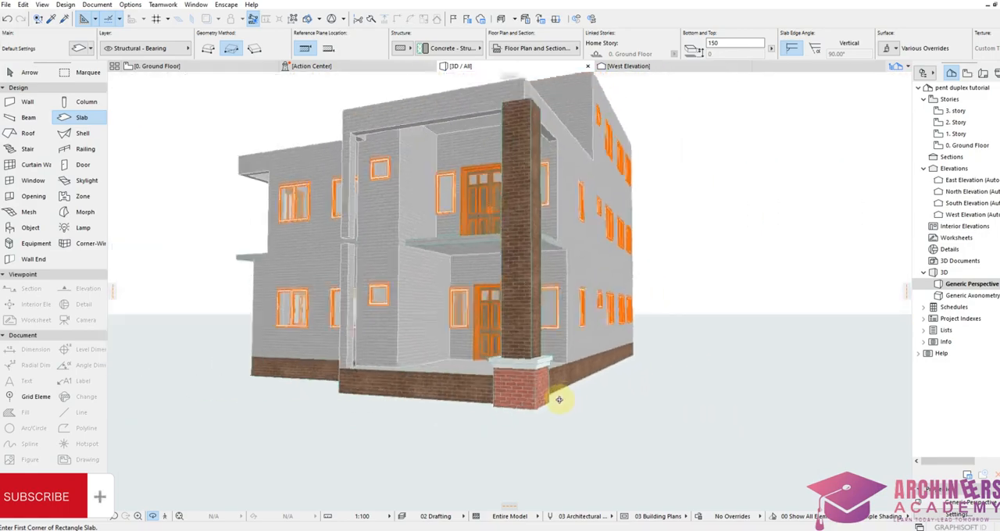
pyautogui.scroll(5, 558, 400)
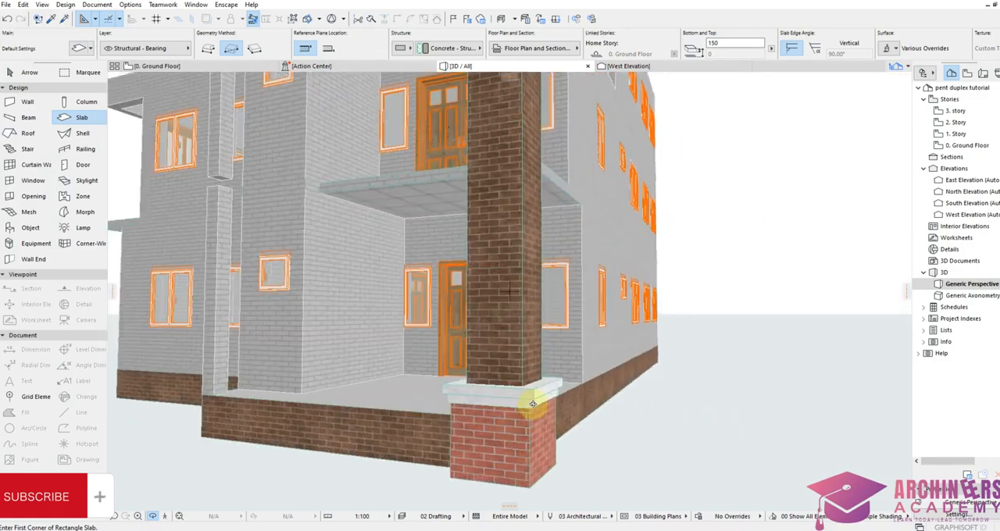
pyautogui.keyDown('shift'); pyautogui.click(540, 391); pyautogui.keyUp('shift')
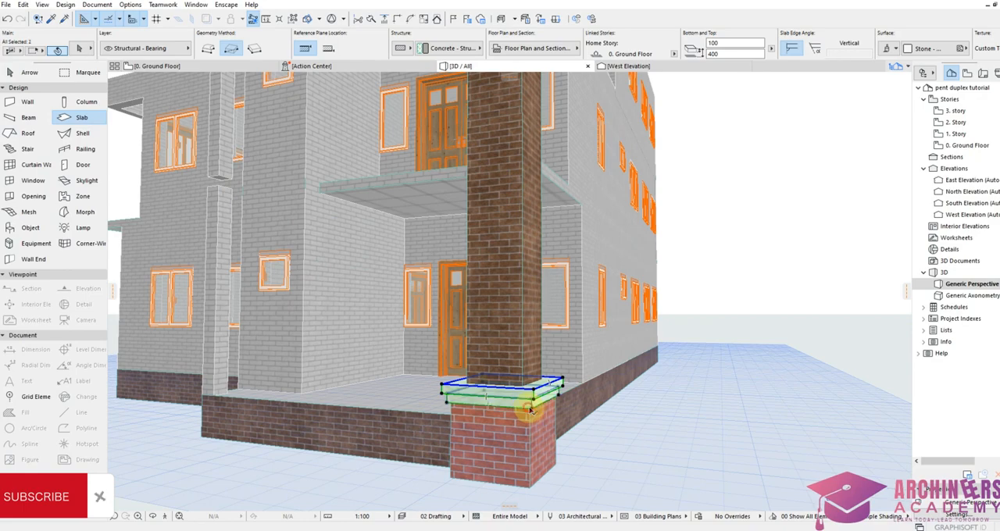
pyautogui.click(534, 391)
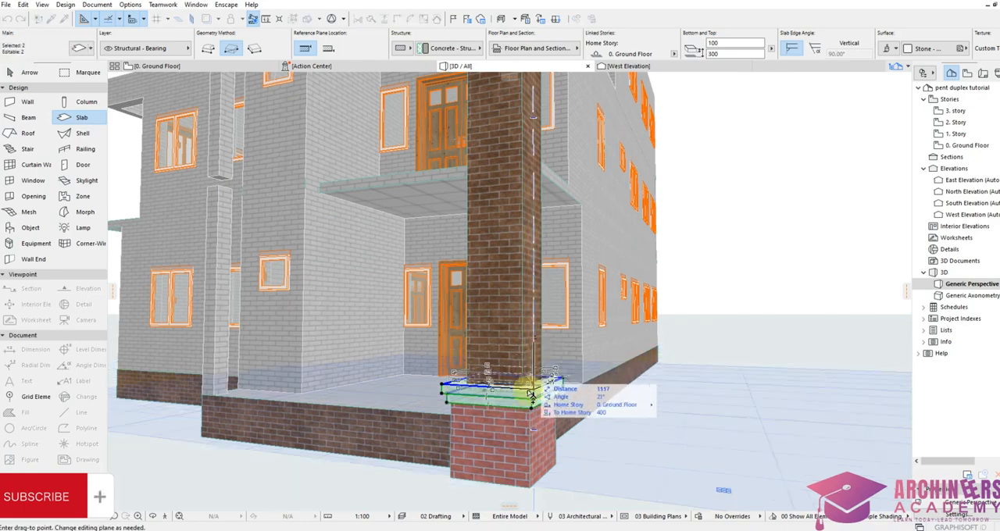
pyautogui.scroll(-5, 532, 393)
pyautogui.scroll(6, 520, 167)
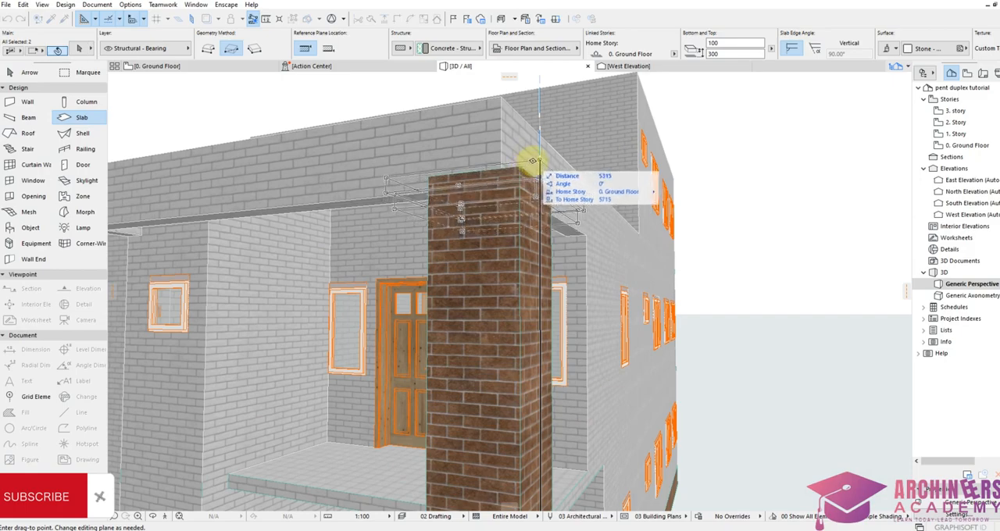
pyautogui.click(533, 160)
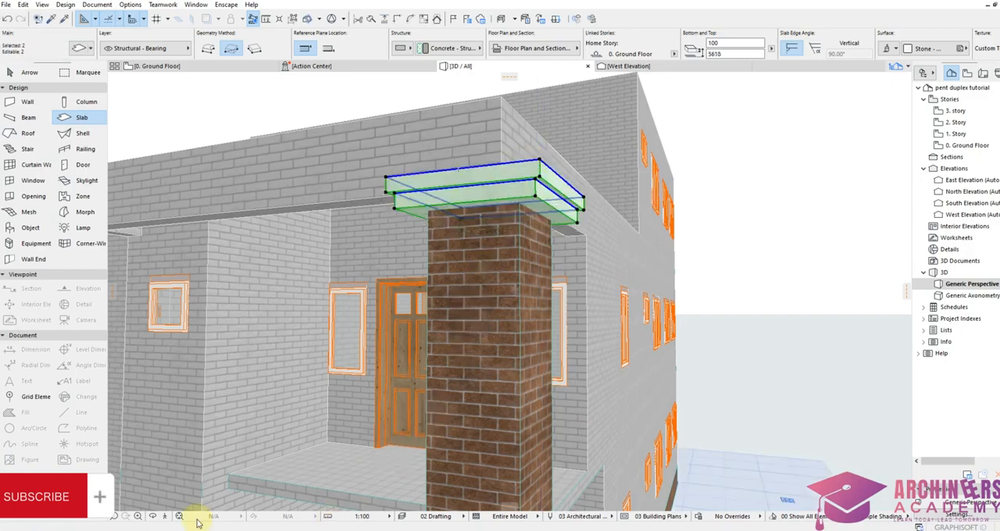
# Step: Shorten the brown brick column shaft to about 5328 high so its top ends inside the marble cap
pyautogui.click(154, 516)
pyautogui.moveTo(357, 352); pyautogui.dragTo(525, 186)
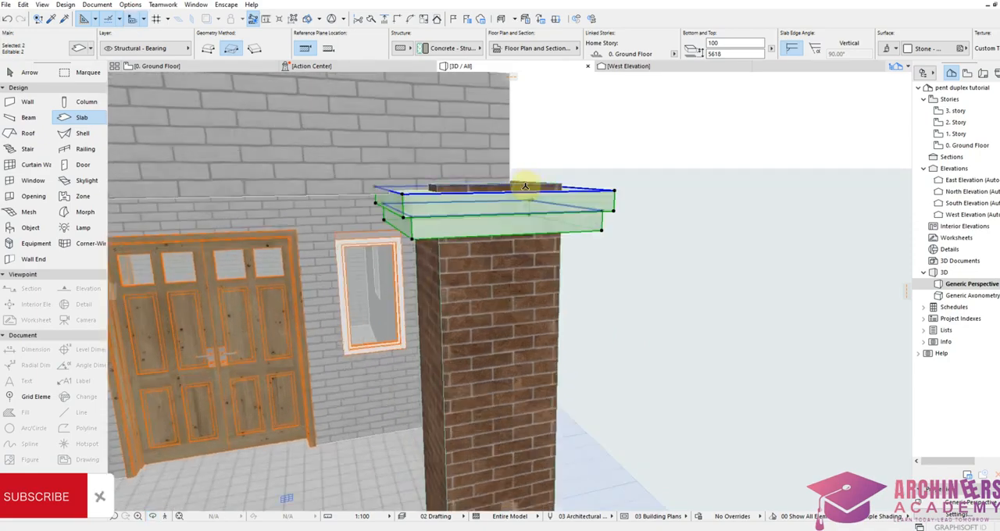
pyautogui.press('Escape')
pyautogui.keyDown('shift'); pyautogui.click(555, 261); pyautogui.keyUp('shift')
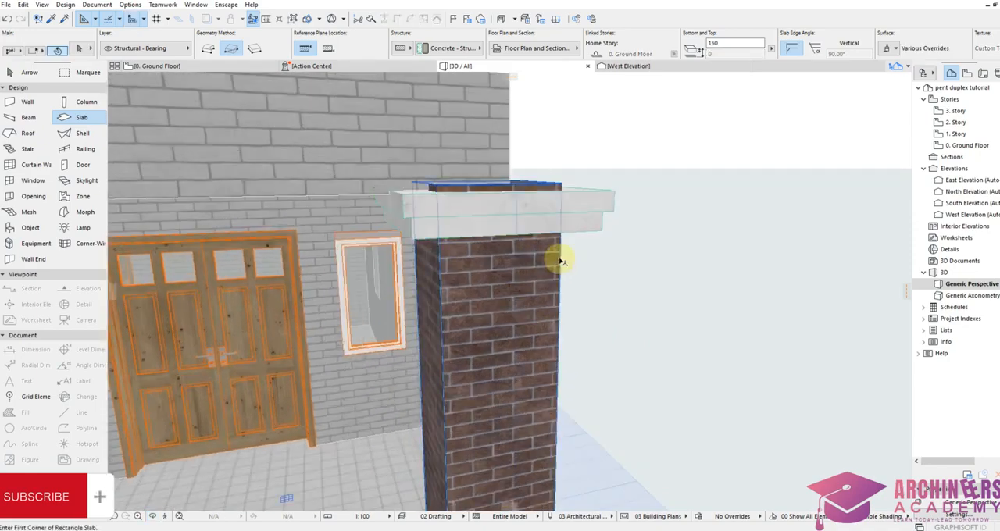
pyautogui.click(560, 183)
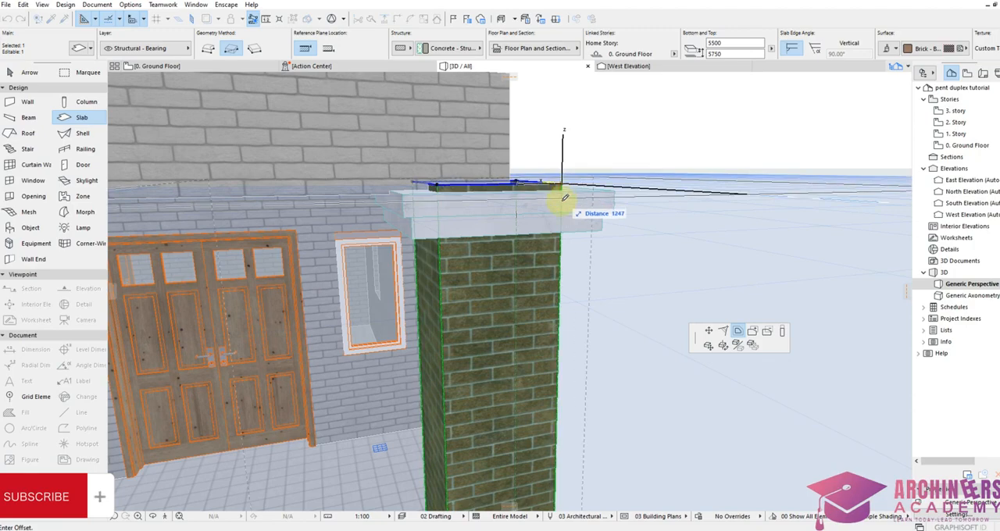
pyautogui.click(784, 332)
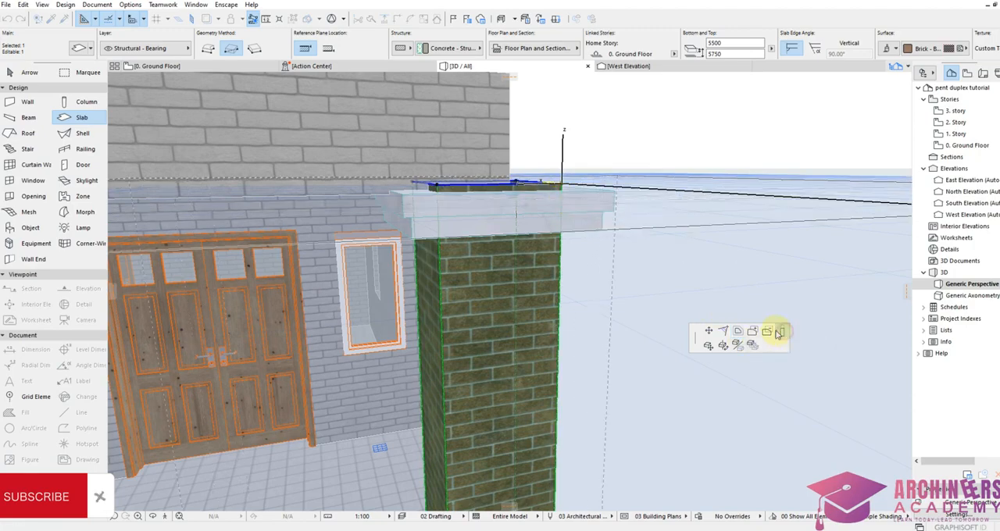
pyautogui.click(561, 217)
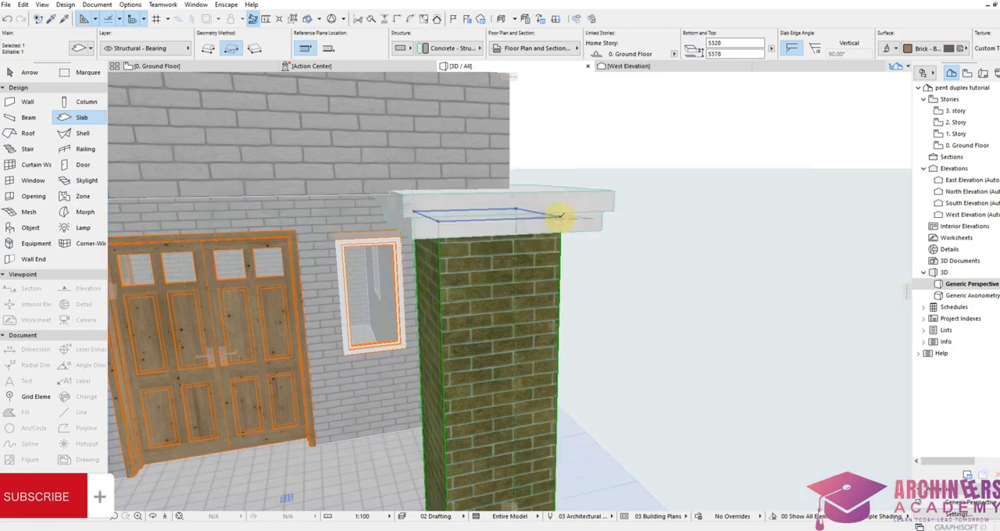
pyautogui.press('Escape')
# Step: Examine the column's marble cap and base bands from several sides of the building in 3D
pyautogui.click(153, 516)
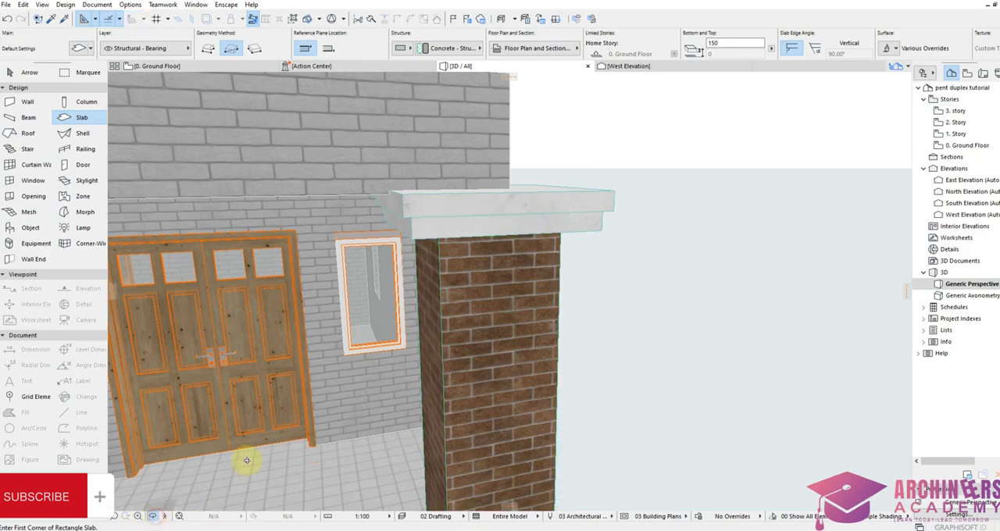
pyautogui.moveTo(245, 457); pyautogui.dragTo(409, 293)
pyautogui.scroll(-10, 469, 228)
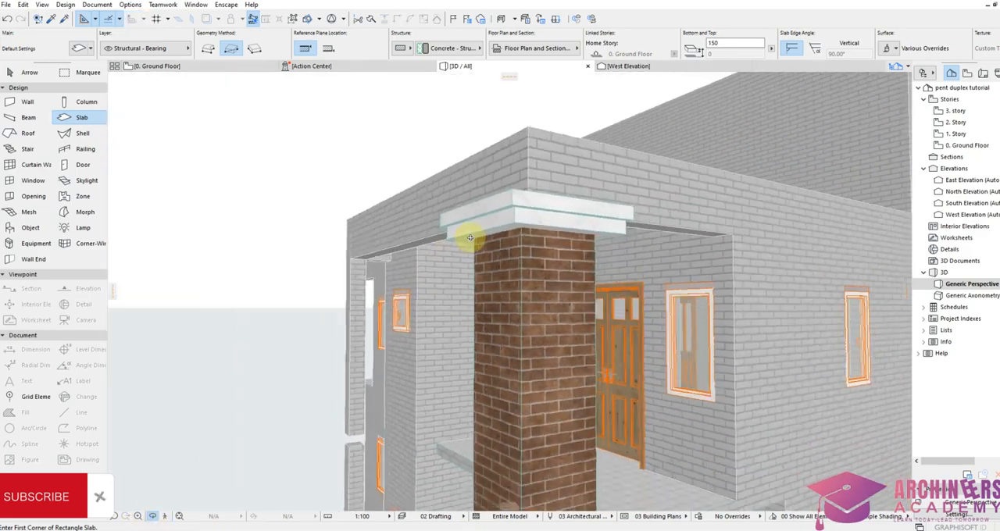
pyautogui.moveTo(519, 228); pyautogui.dragTo(580, 297)
pyautogui.scroll(4, 580, 297)
pyautogui.moveTo(500, 326); pyautogui.dragTo(437, 335)
pyautogui.scroll(3, 438, 335)
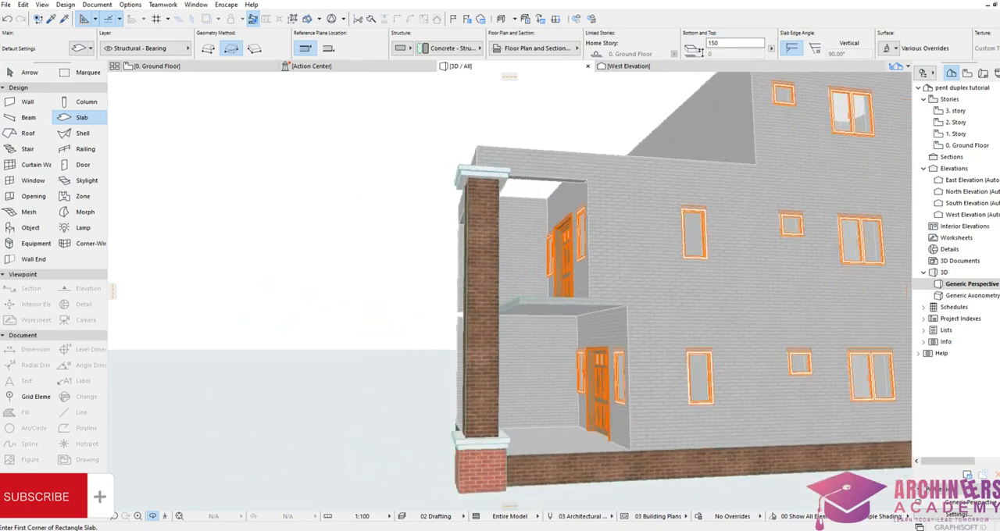
# Step: Select all six column slabs on the ground floor plan and copy them vertically to the other porch corner beside the V/Wc
pyautogui.doubleClick(968, 145)
pyautogui.scroll(-3, 461, 453)
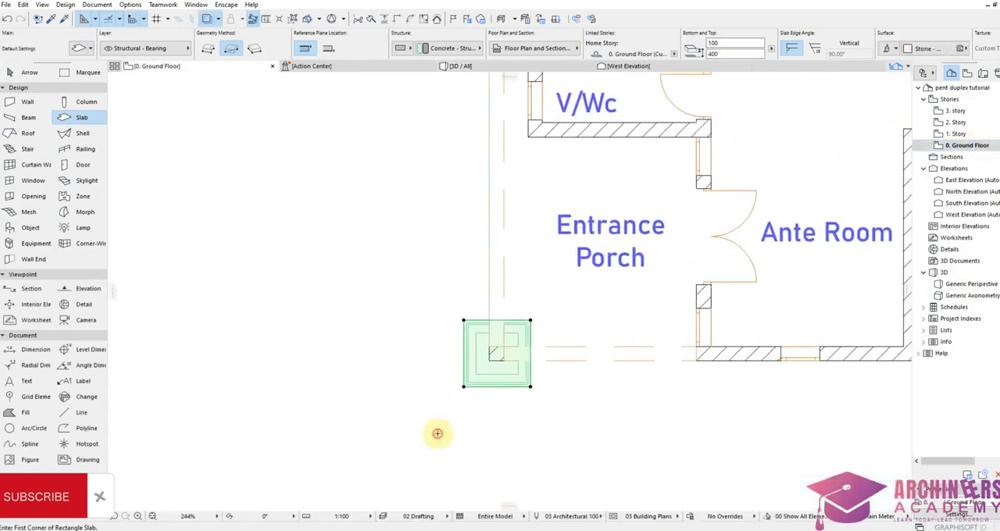
pyautogui.press('Escape')
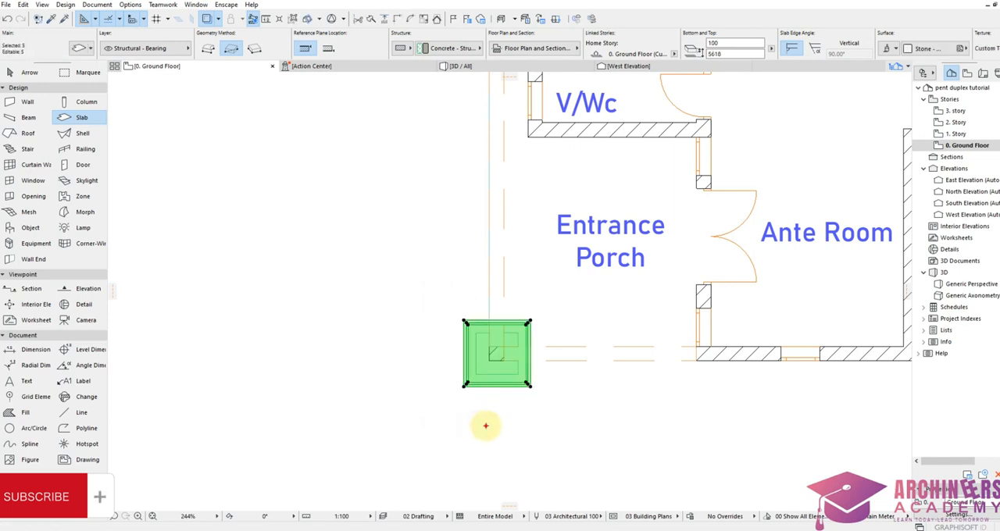
pyautogui.press('Escape')
pyautogui.click(437, 287)
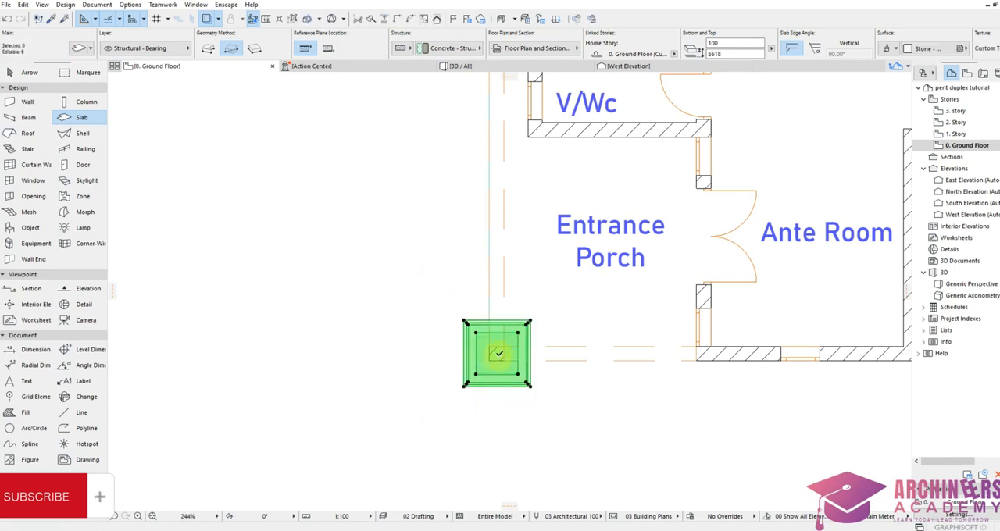
pyautogui.hotkey('ctrl', 'shift', 'd')
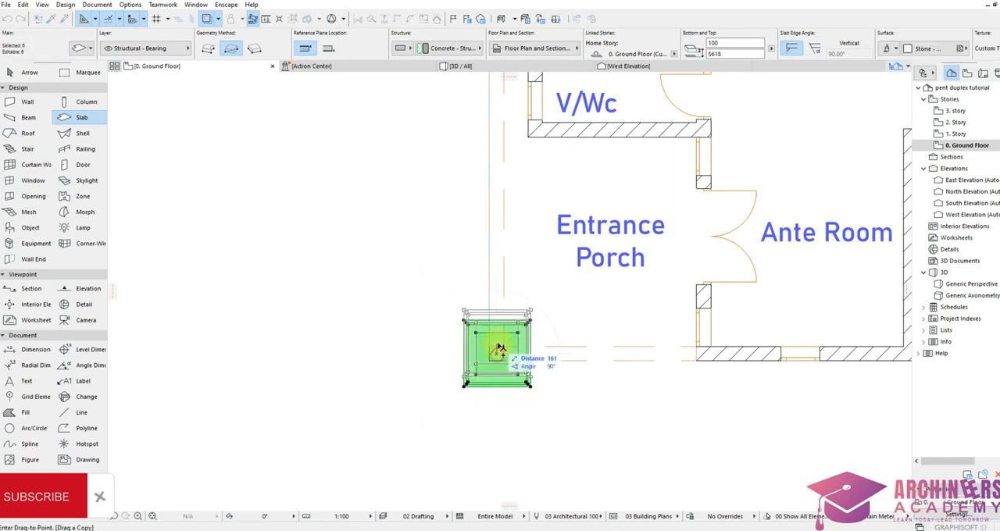
pyautogui.scroll(-5, 500, 348)
pyautogui.scroll(8, 495, 272)
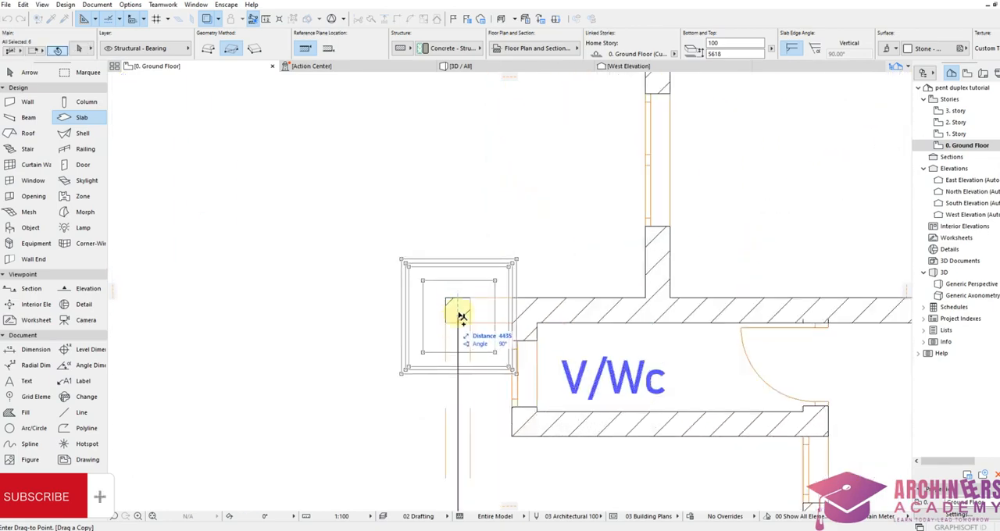
pyautogui.click(459, 310)
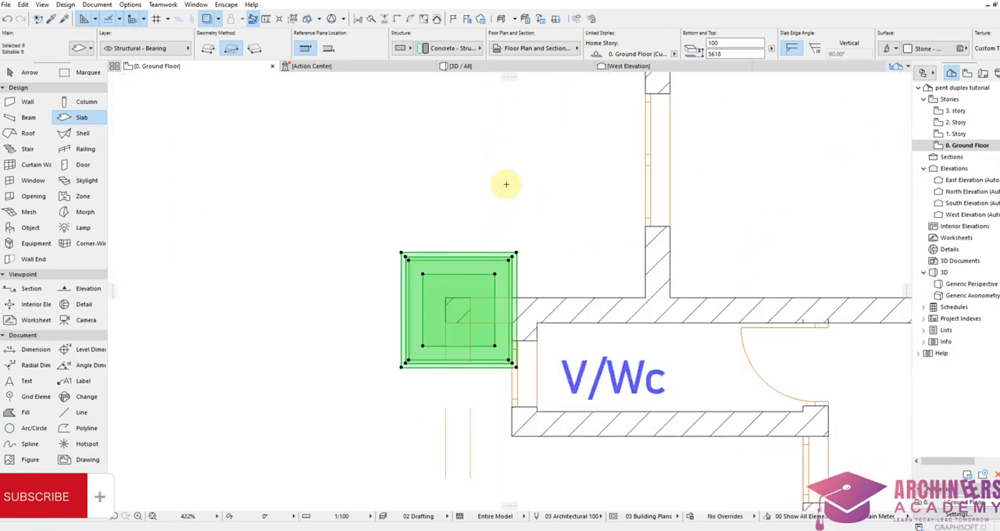
pyautogui.press('Escape')
# Step: Examine both entrance porch columns against the building facade in the 3D view
pyautogui.click(464, 66)
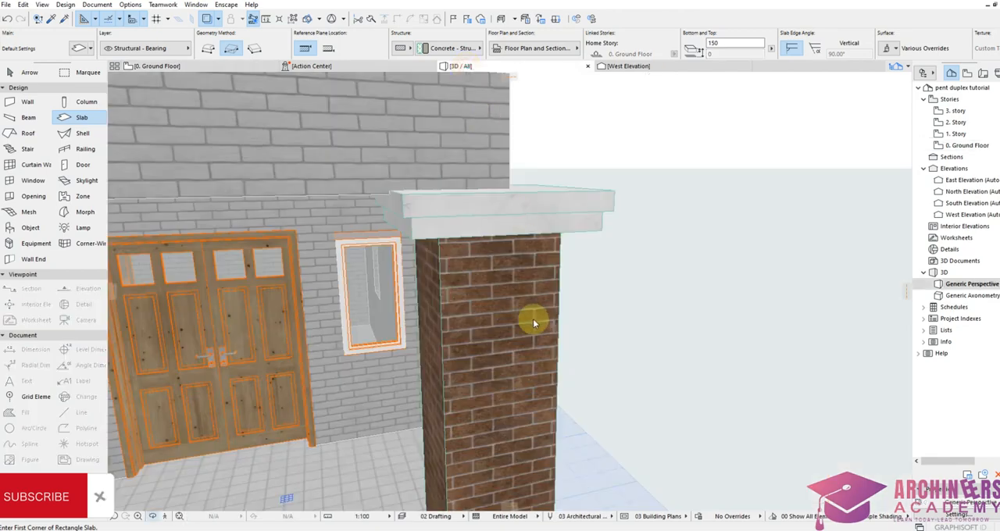
pyautogui.keyDown('shift'); pyautogui.moveTo(534, 323); pyautogui.dragTo(654, 224, button='middle'); pyautogui.keyUp('shift')
pyautogui.scroll(-4, 654, 223)
pyautogui.keyDown('shift'); pyautogui.moveTo(549, 357); pyautogui.dragTo(607, 375, button='middle'); pyautogui.keyUp('shift')
pyautogui.scroll(3, 568, 344)
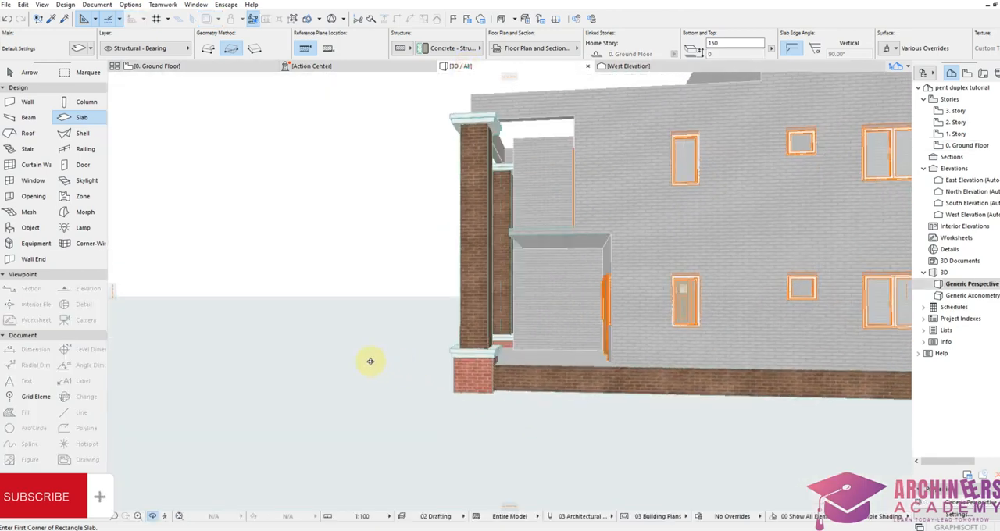
pyautogui.scroll(-3, 567, 297)
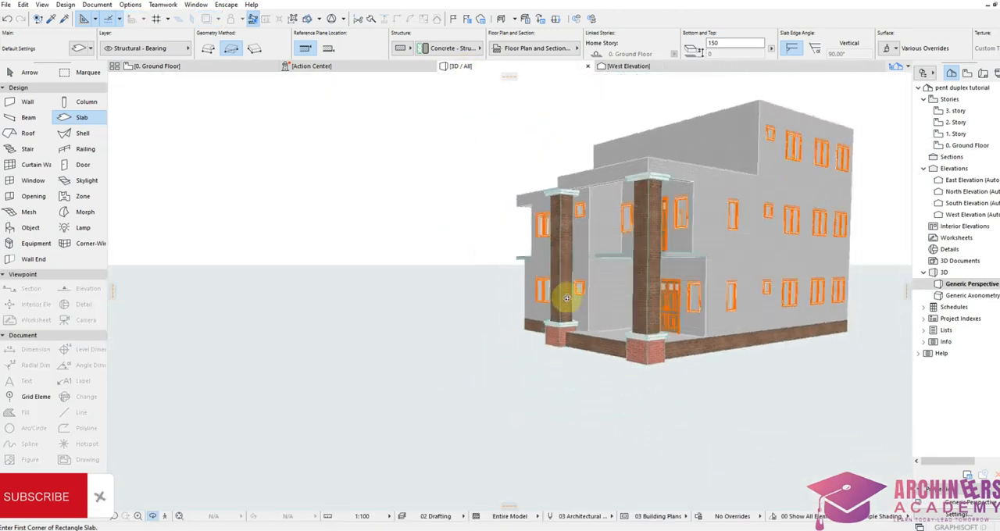